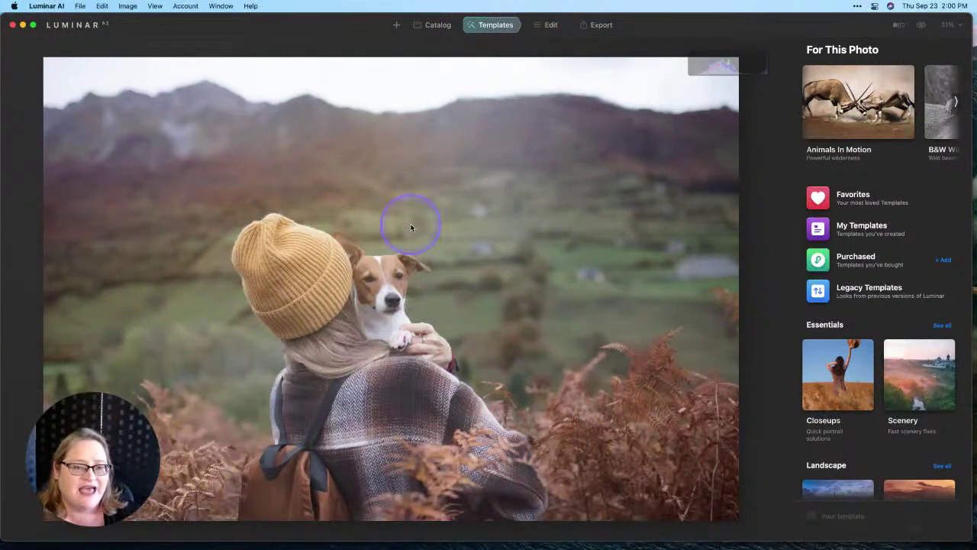
- Apply the Scenery Fast Fix template, then start a new mask in Edit's Local Masking
left_click(912, 393)
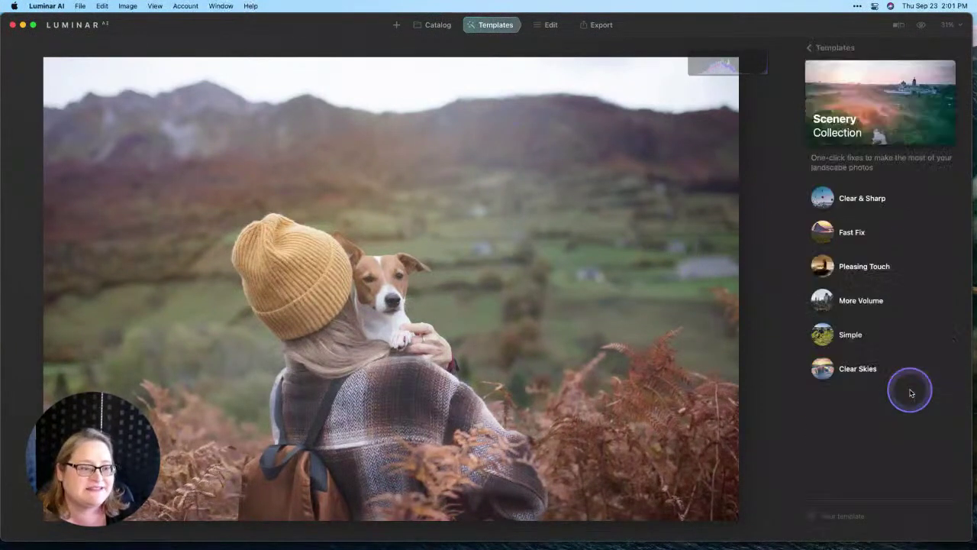
left_click(868, 237)
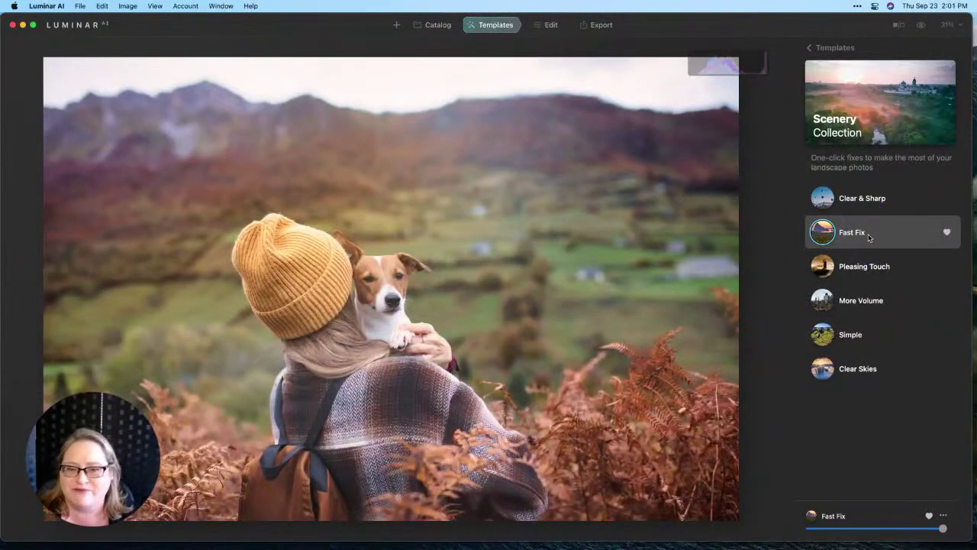
left_click(548, 26)
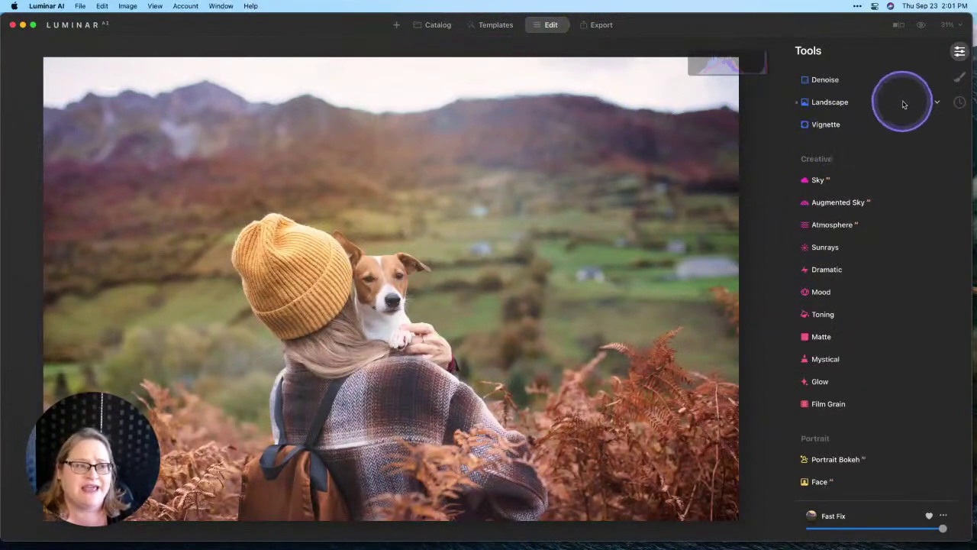
left_click(961, 78)
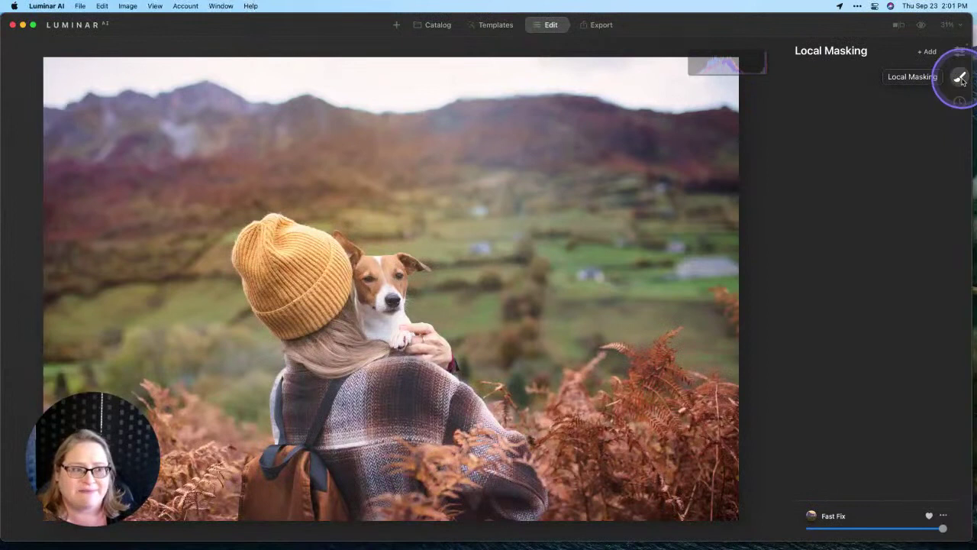
left_click(927, 52)
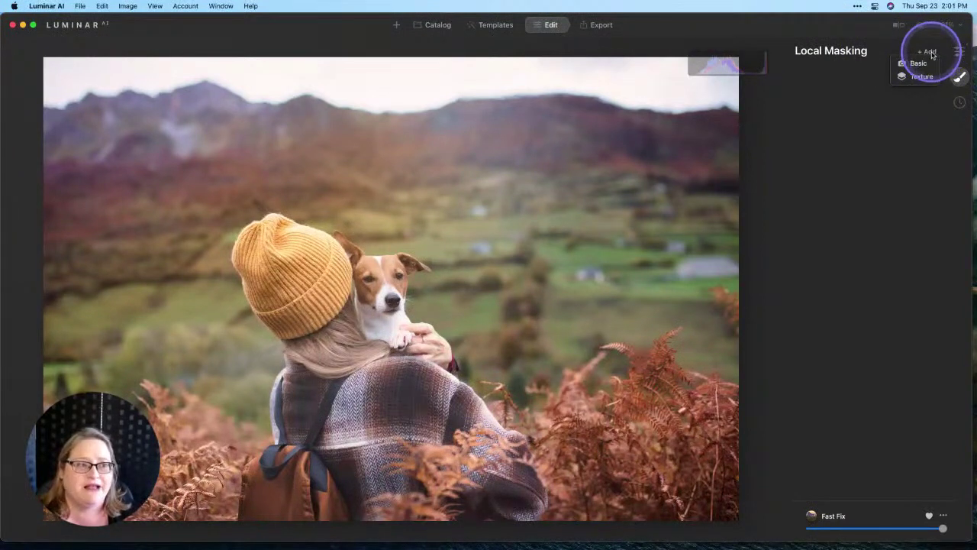
- Add a Basic adjustment mask with the paint brush selected
left_click(928, 63)
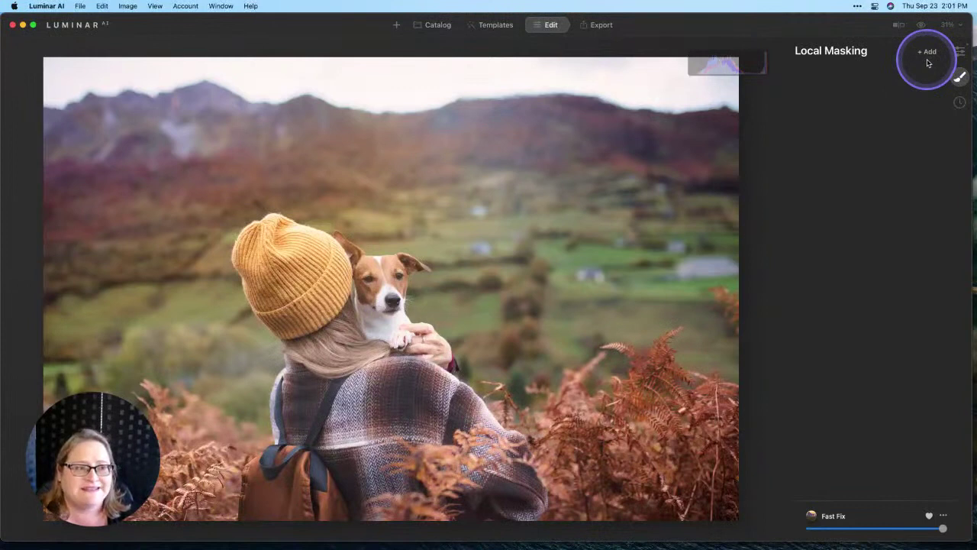
left_click(902, 116)
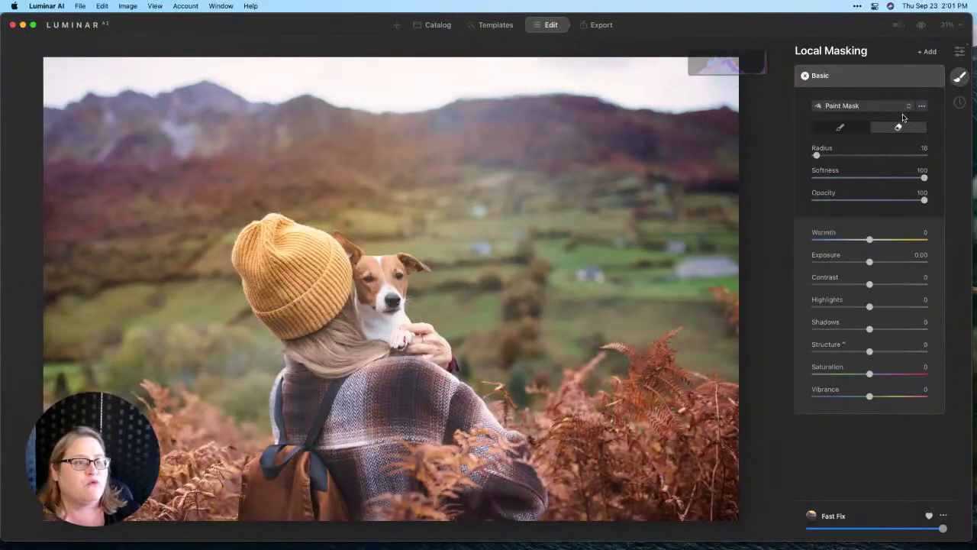
left_click(840, 128)
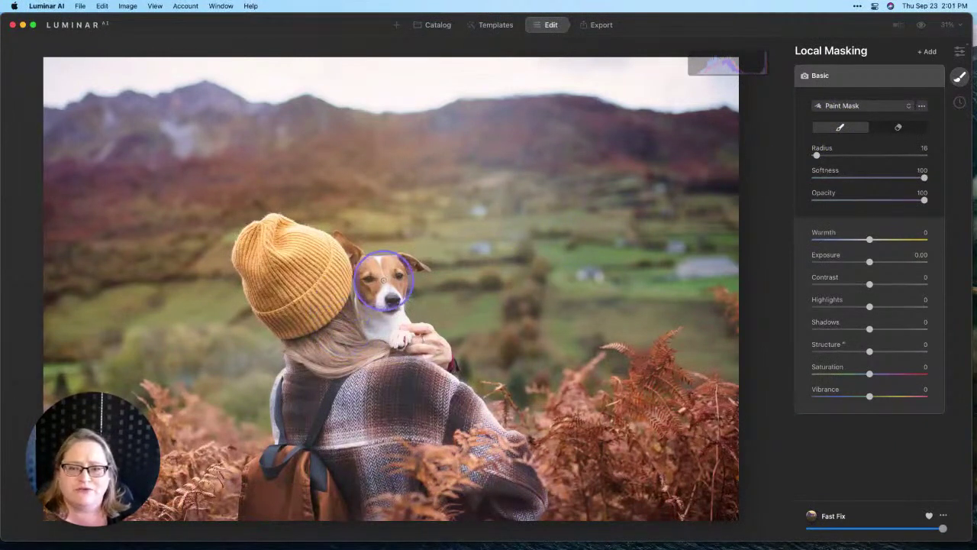
- At 200% zoom, paint the mask over both of the dog's eyes with radius 40
left_click(949, 25)
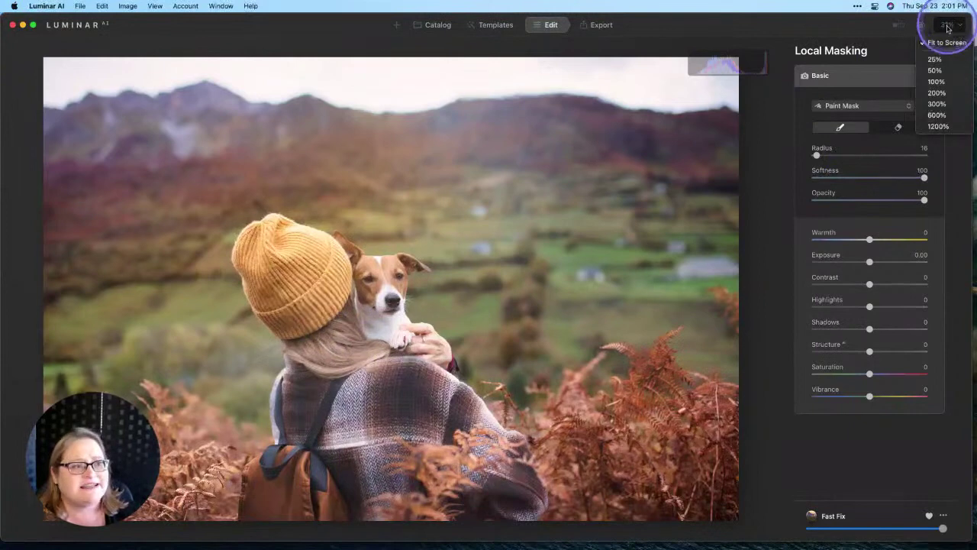
left_click(939, 92)
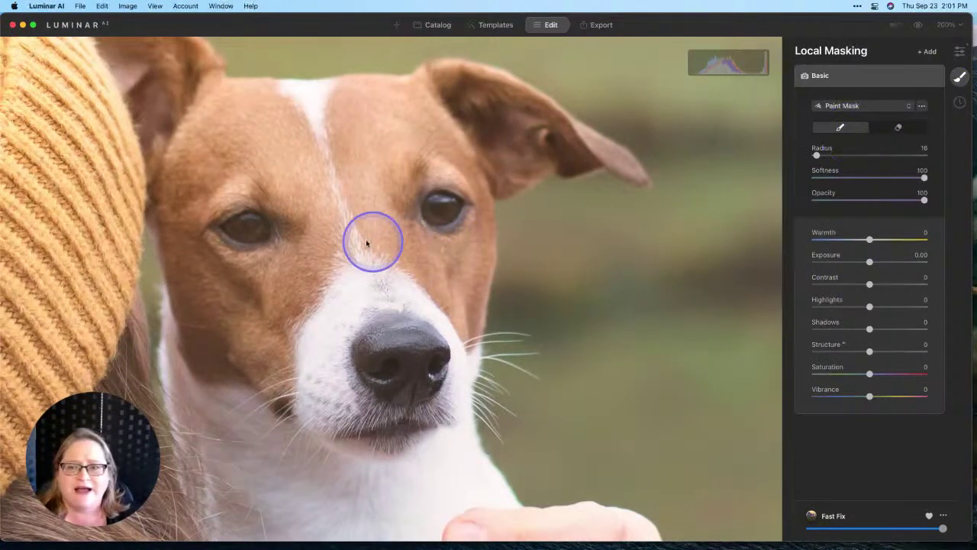
key("bracketright")
mouse_move(242, 222)
left_mouse_down()
mouse_move(251, 223)
mouse_move(240, 218)
left_mouse_up()
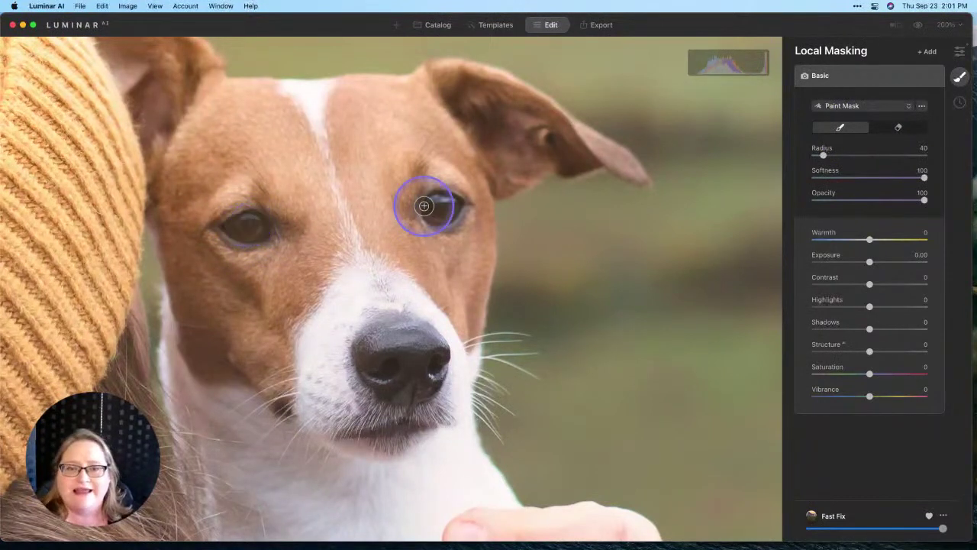
left_click_drag(437, 204, 442, 207)
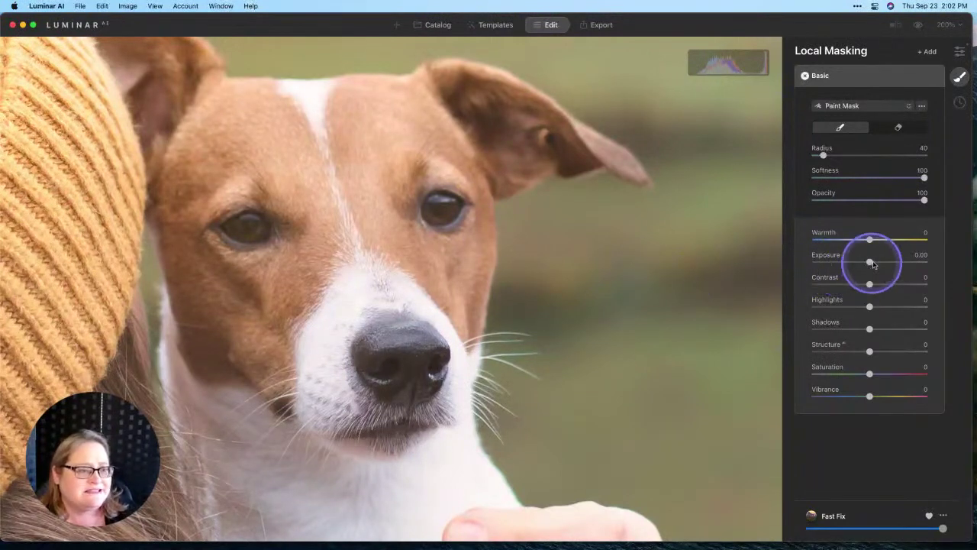
- Set the eye mask to Exposure 0.45, Contrast 27, Shadows 16 and Structure 49
left_click_drag(874, 263, 874, 261)
left_click_drag(869, 328, 898, 350)
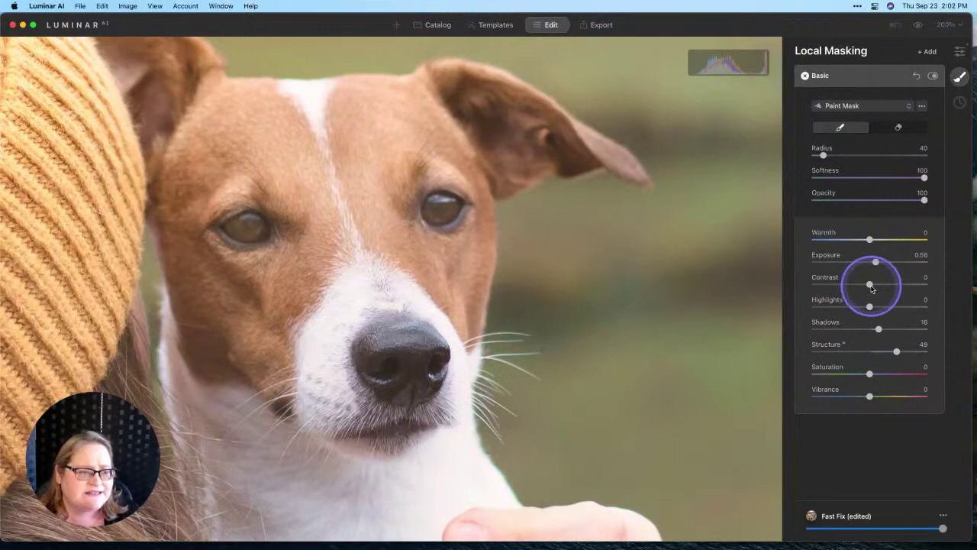
left_click_drag(871, 286, 886, 286)
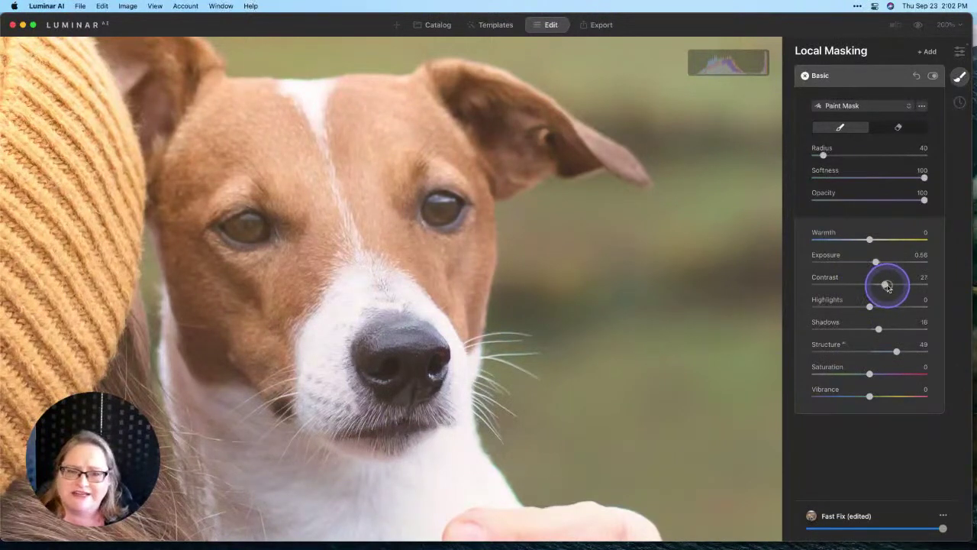
left_click(933, 76)
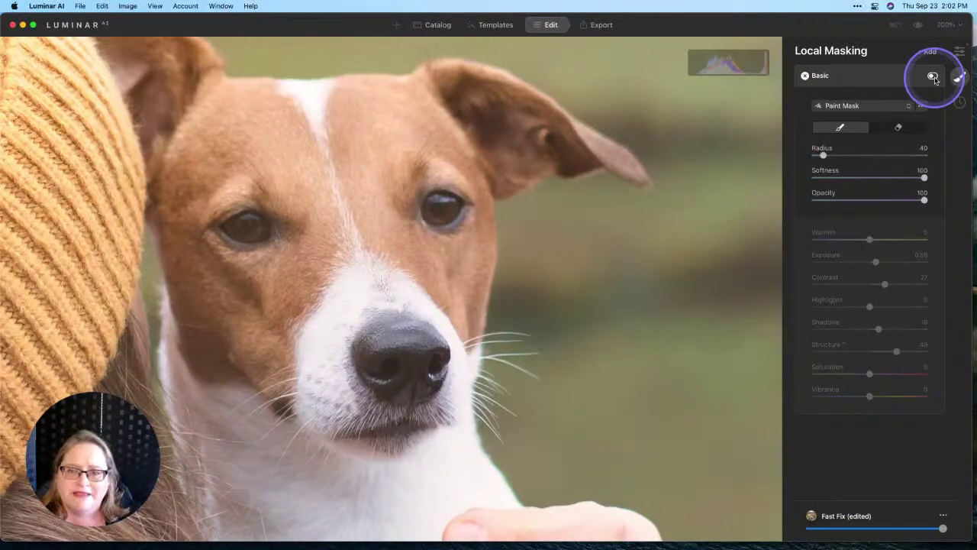
left_click(934, 77)
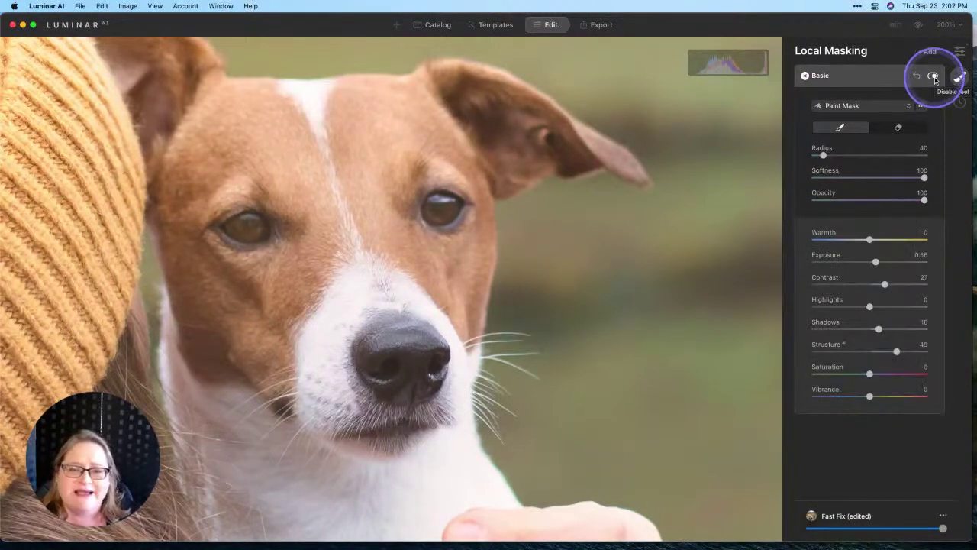
left_click(877, 263)
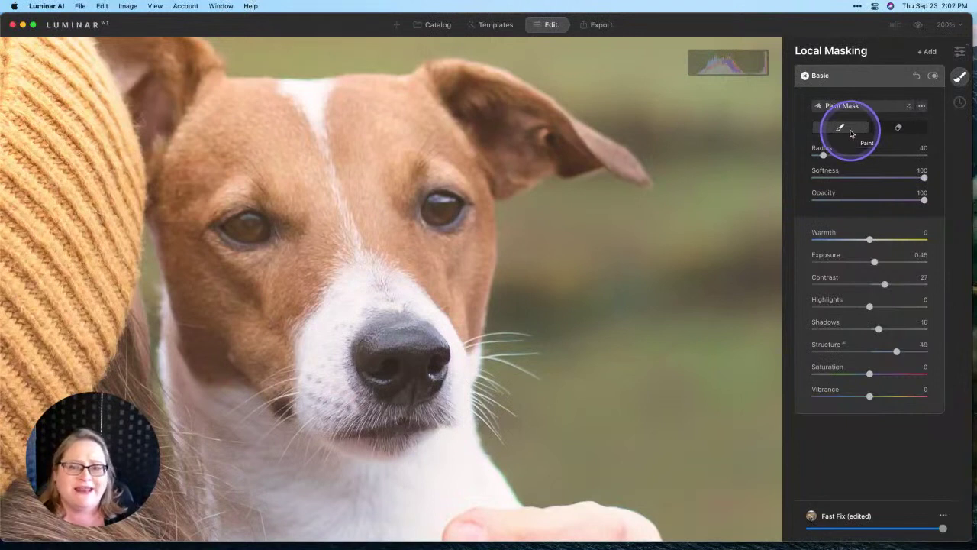
left_click(909, 130)
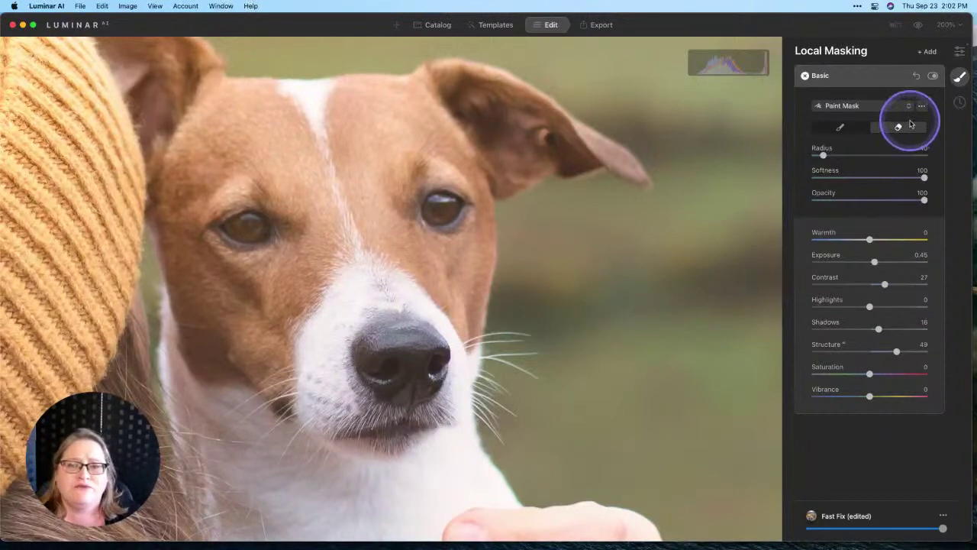
- Add a second Basic adjustment and change its mask type from Paint Mask to Radial Mask
left_click(929, 52)
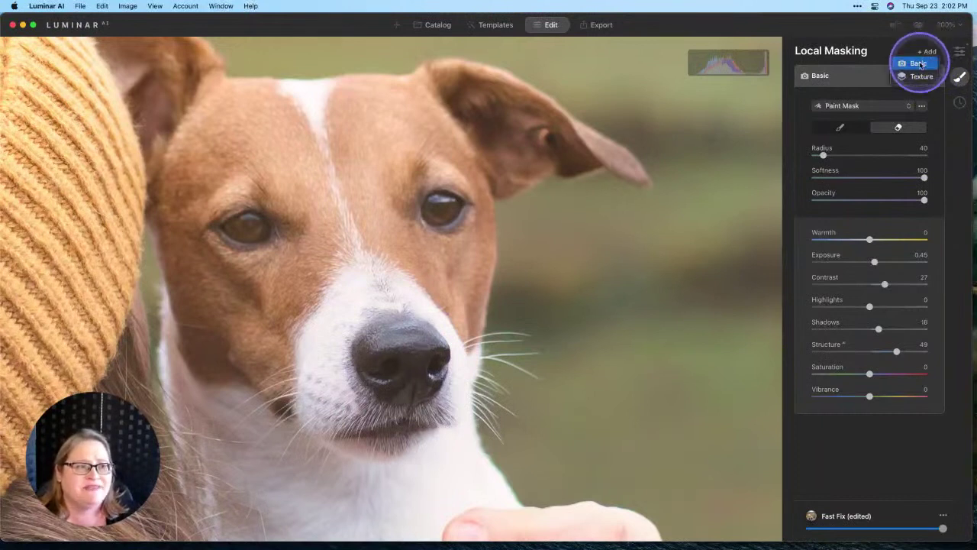
left_click(919, 64)
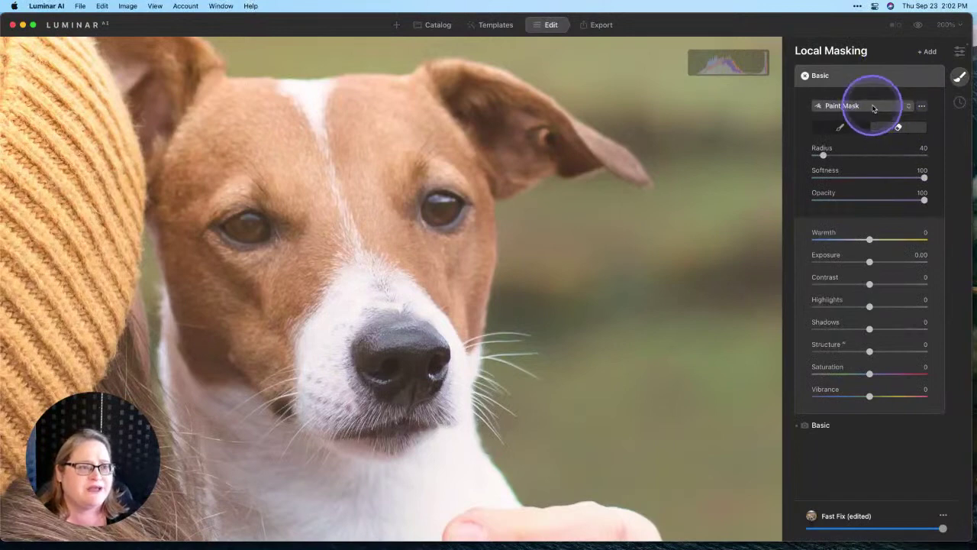
left_click(874, 107)
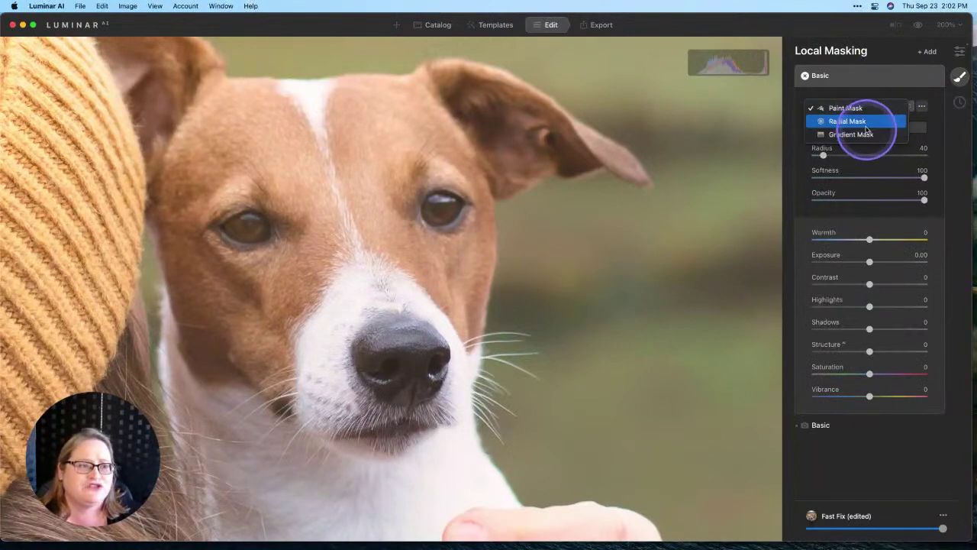
left_click(865, 121)
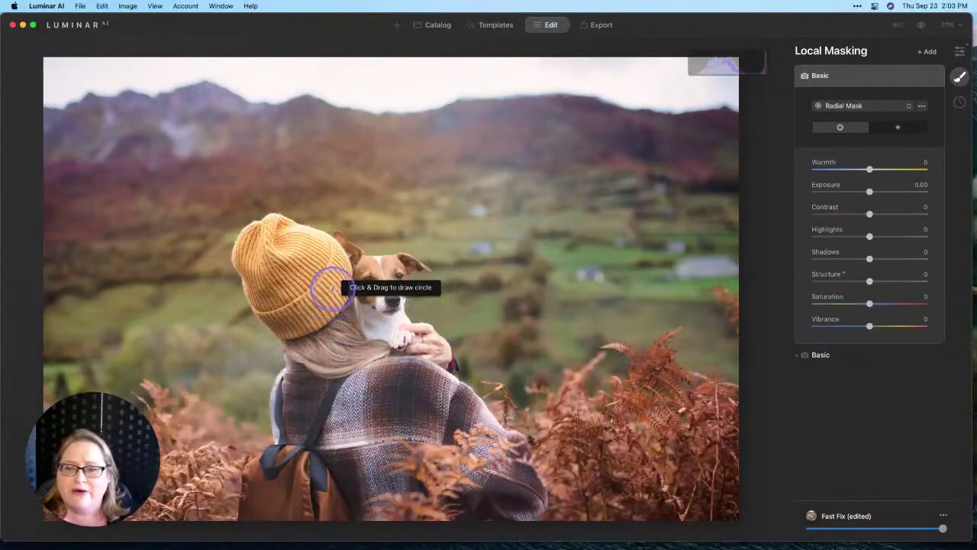
- Draw the radial mask as a rotated ellipse around the woman and dog, nudged slightly down-right
left_click_drag(331, 288, 415, 359)
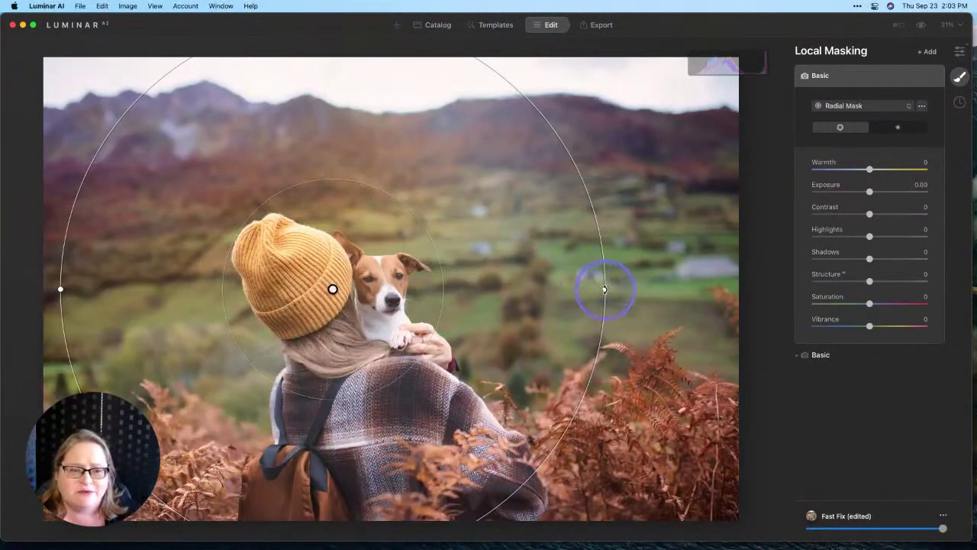
left_click_drag(604, 290, 539, 290)
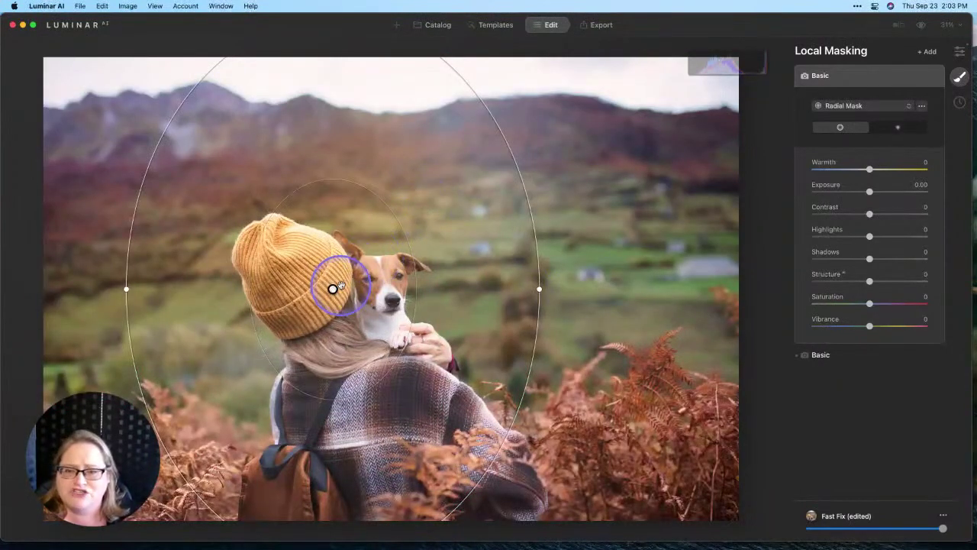
left_click_drag(563, 236, 462, 120)
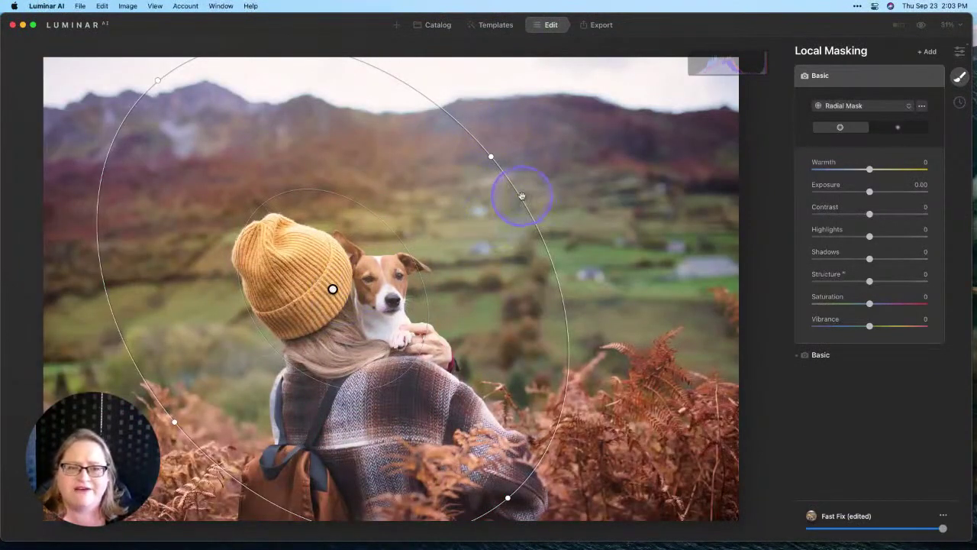
left_click_drag(521, 197, 489, 217)
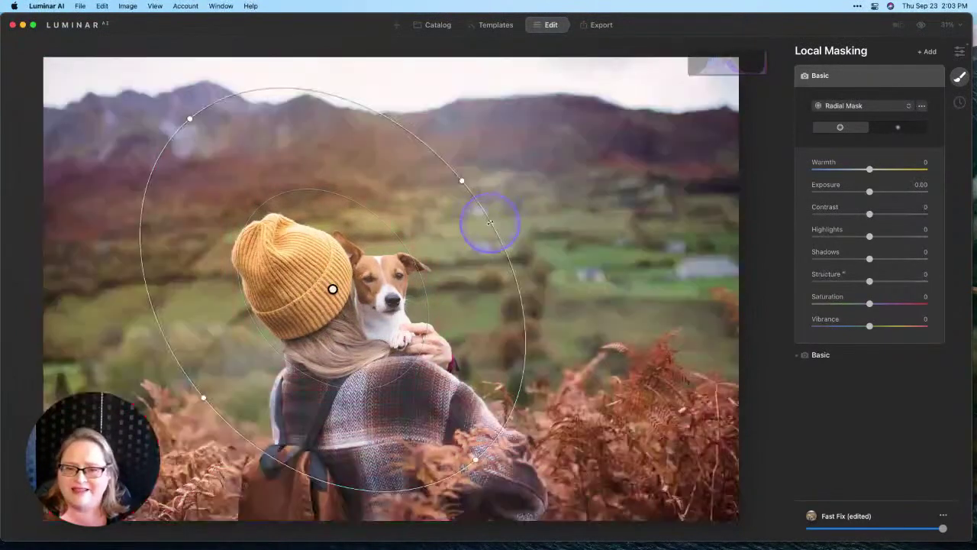
left_click_drag(336, 300, 340, 306)
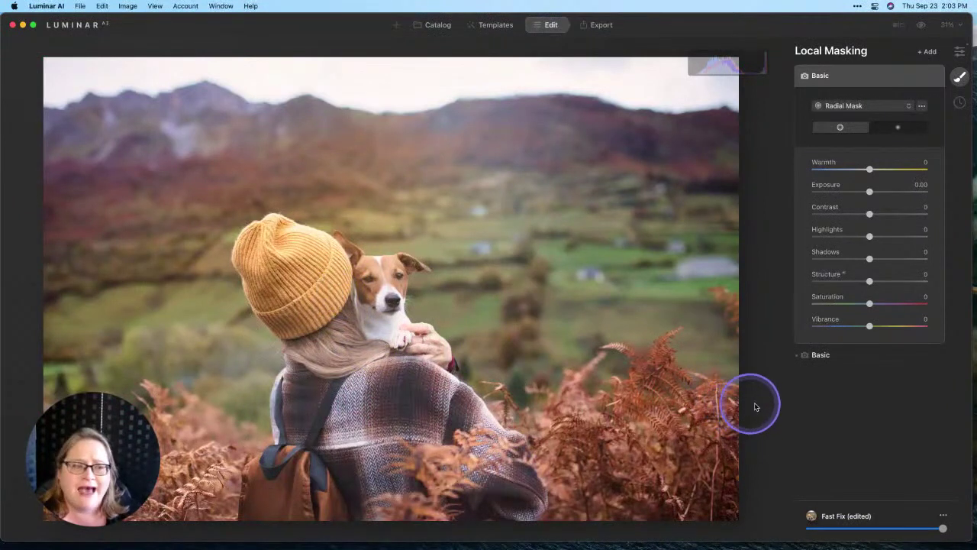
- Give the radial mask Exposure -0.76, Structure -13 and Vibrance 4
left_click_drag(874, 194, 872, 193)
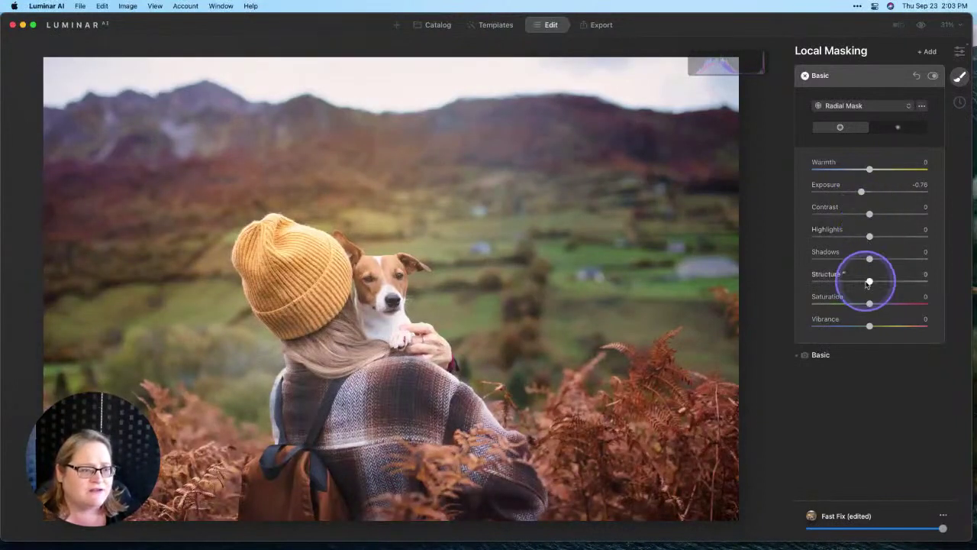
left_click_drag(871, 281, 864, 283)
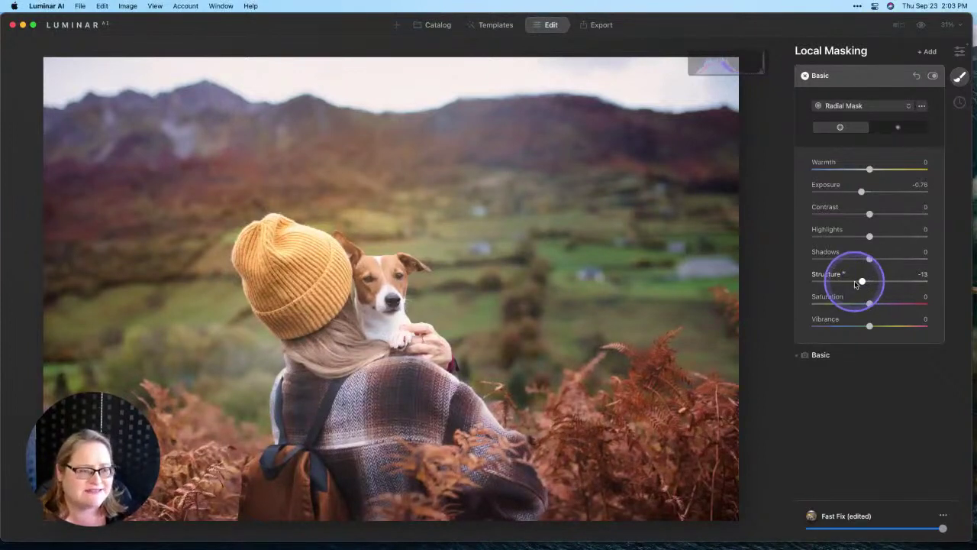
left_click_drag(872, 328, 875, 328)
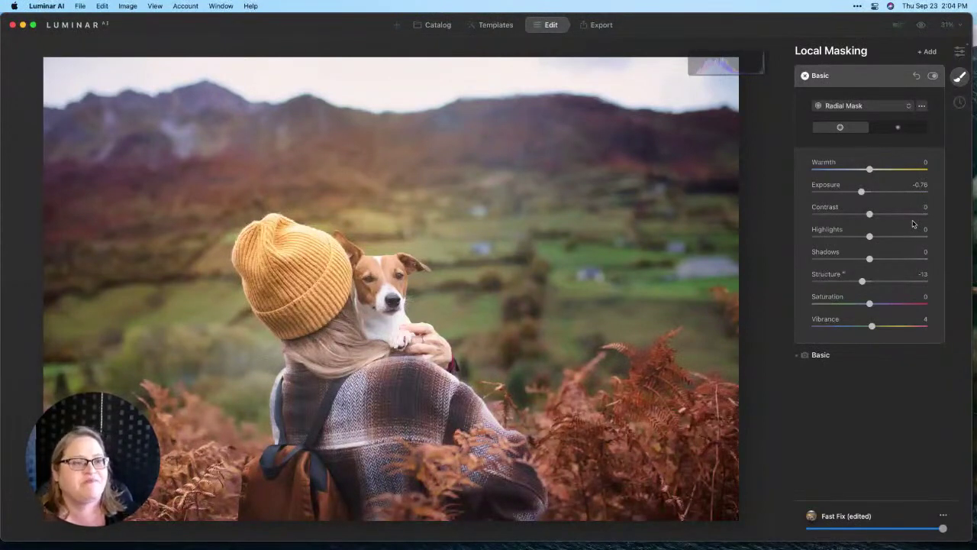
left_click(885, 167)
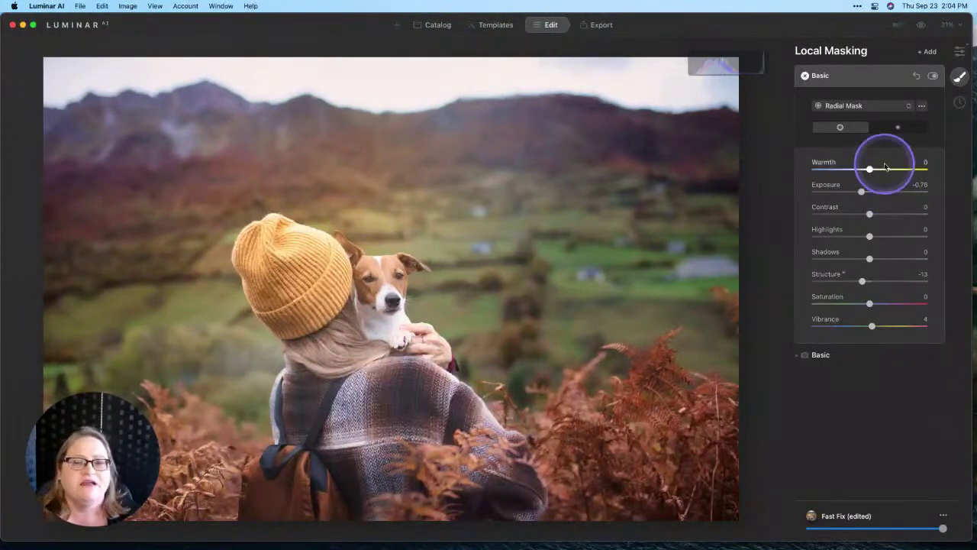
- Collapse the radial layer and make the next Basic layer a Gradient Mask
left_click(920, 64)
left_click(855, 77)
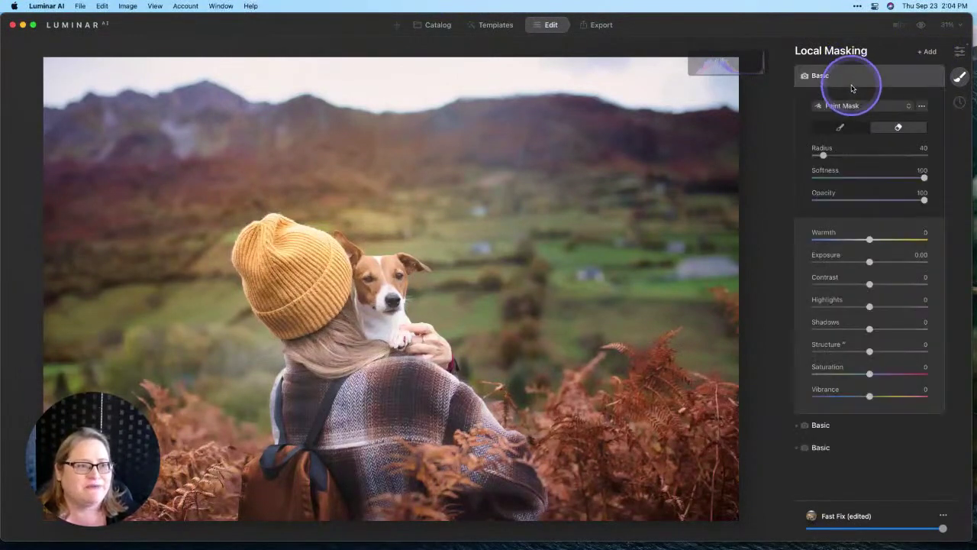
left_click(850, 108)
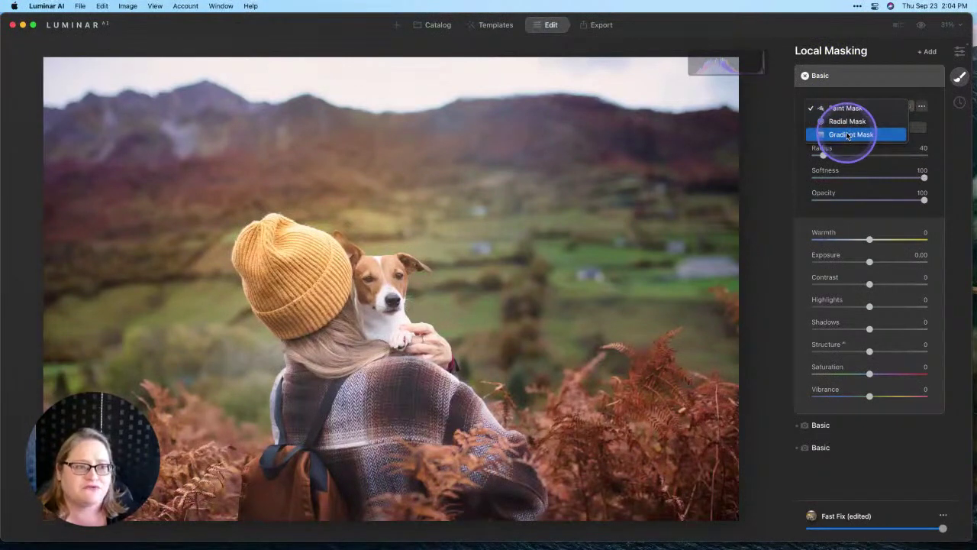
left_click(848, 135)
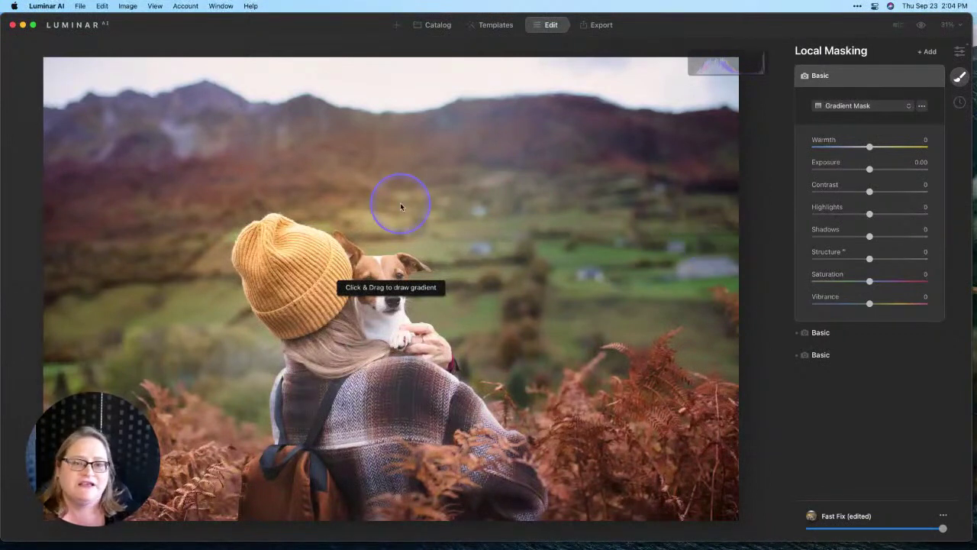
- Drag the gradient over the sky and hills down to the woman's head and show it in red
left_click_drag(416, 212, 398, 340)
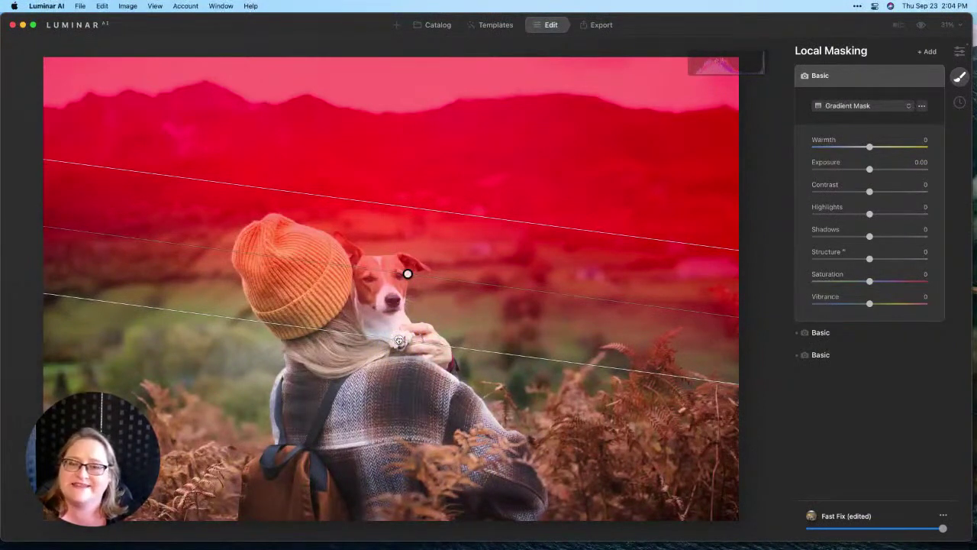
left_click_drag(398, 341, 397, 336)
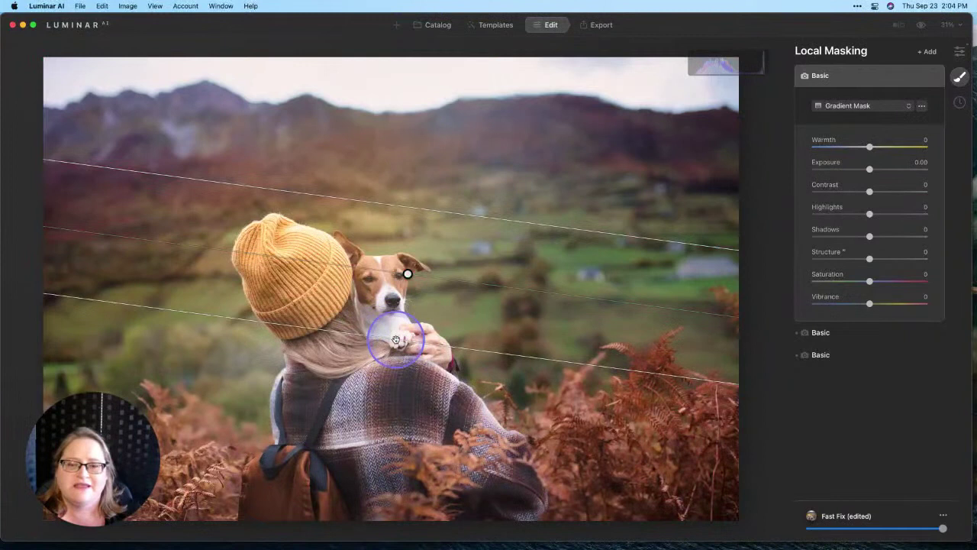
left_click(922, 107)
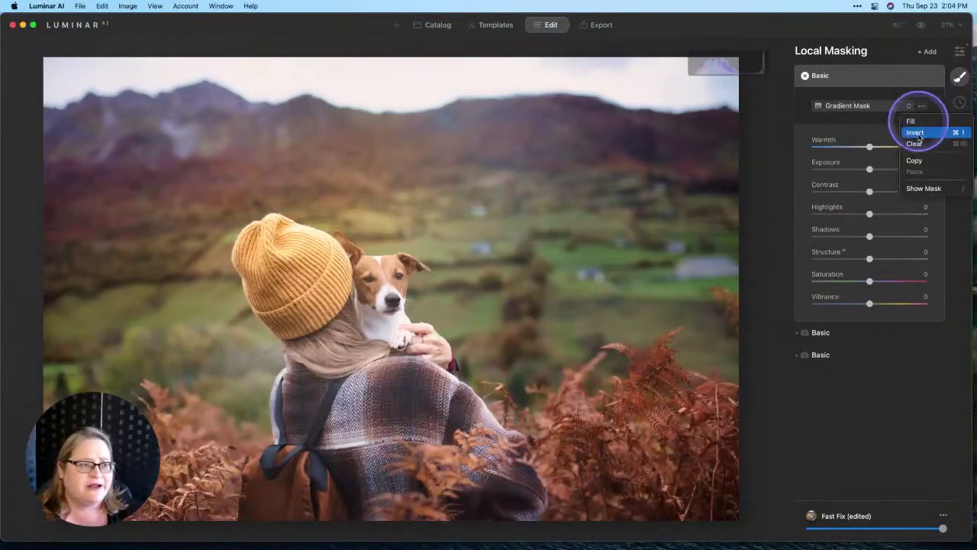
left_click(924, 188)
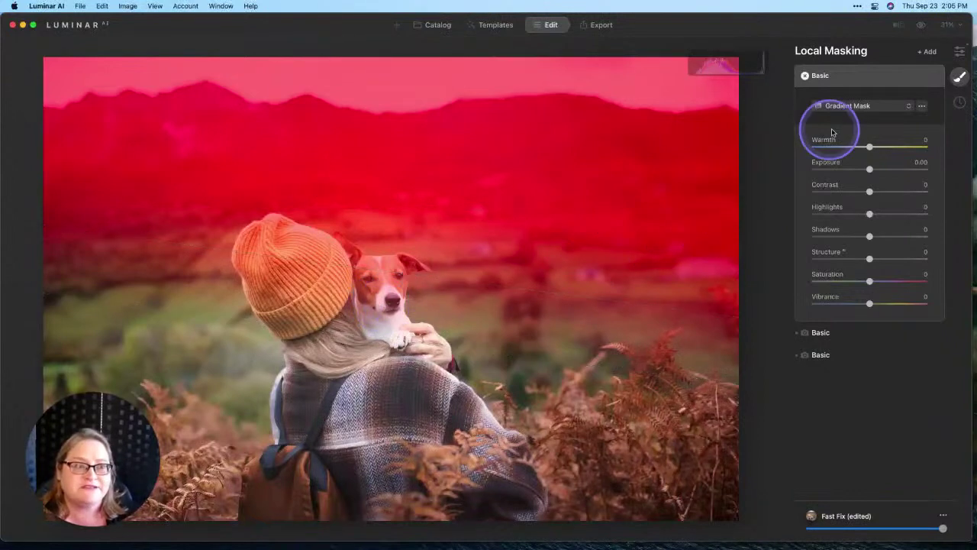
- Brush-erase the gradient mask from the dog's head and the hat's left edge
left_click(845, 108)
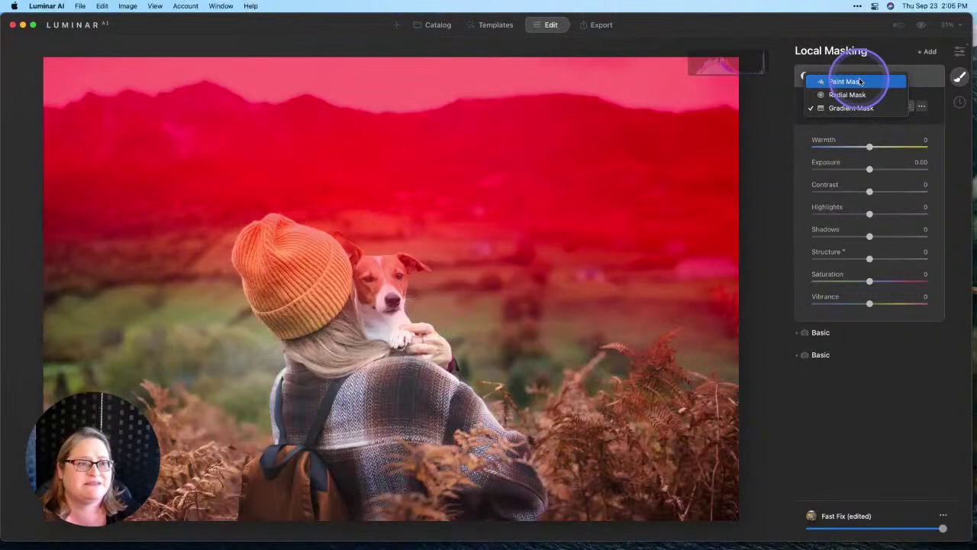
left_click(861, 81)
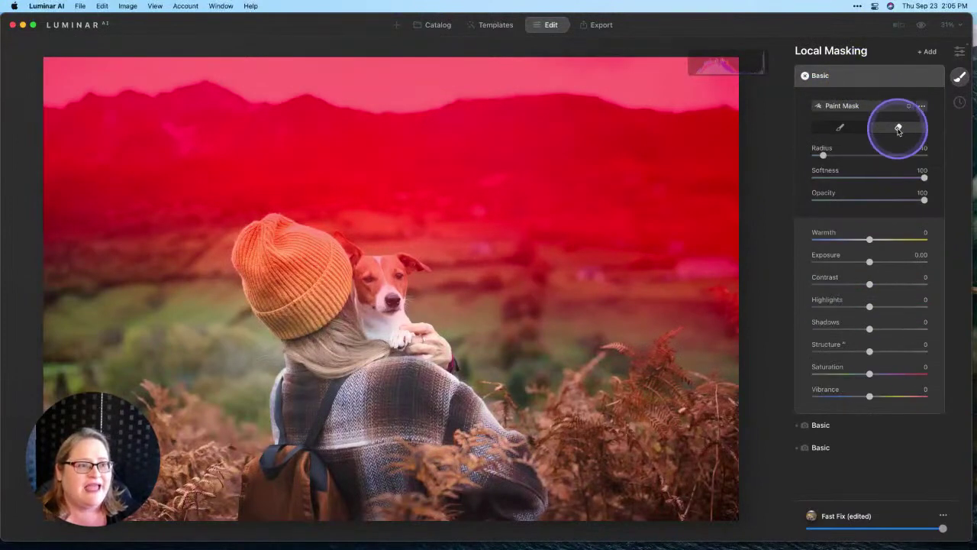
left_click(898, 129)
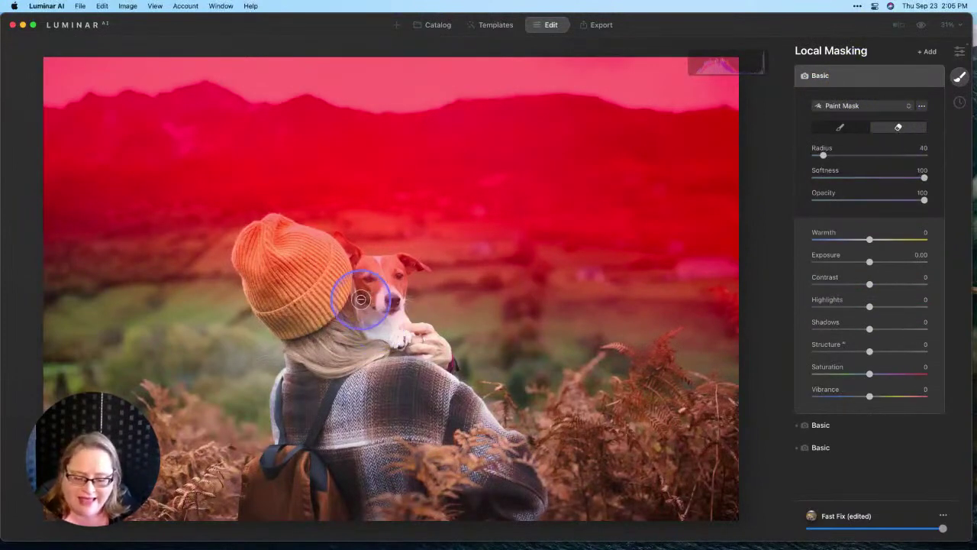
key("bracketright")
mouse_move(358, 299)
left_mouse_down()
mouse_move(384, 296)
mouse_move(391, 273)
mouse_move(363, 273)
mouse_move(355, 284)
mouse_move(280, 234)
mouse_move(253, 260)
mouse_move(270, 277)
mouse_move(275, 303)
mouse_move(249, 248)
mouse_move(266, 237)
mouse_move(287, 275)
mouse_move(321, 294)
mouse_move(304, 247)
mouse_move(273, 233)
mouse_move(381, 292)
mouse_move(333, 240)
mouse_move(371, 267)
mouse_move(409, 267)
mouse_move(374, 294)
left_mouse_up()
key("[")
key("[")
key("[")
mouse_move(287, 284)
left_mouse_down()
mouse_move(240, 257)
mouse_move(247, 245)
mouse_move(258, 300)
left_mouse_up()
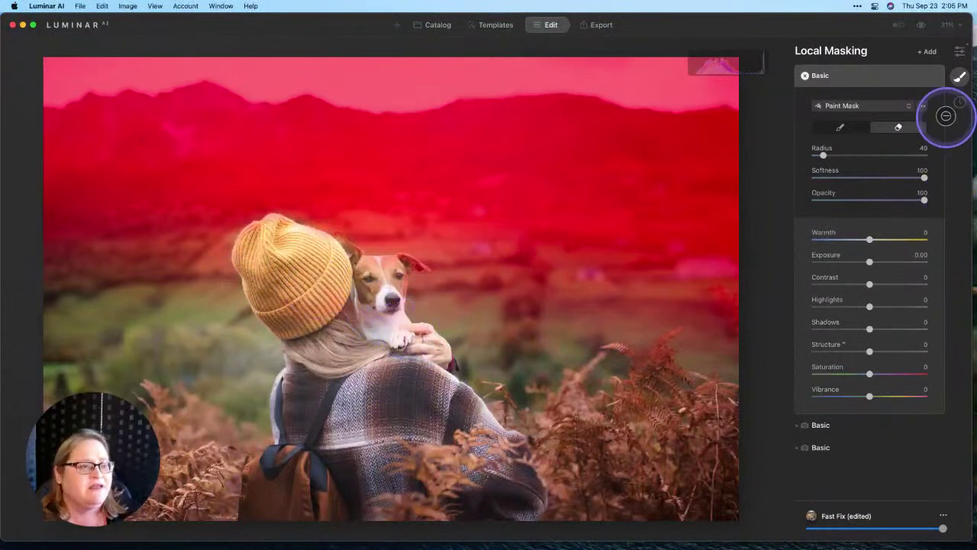
- Hide the red mask overlay and set the gradient mask to Exposure -0.75 and Structure -37
left_click(922, 105)
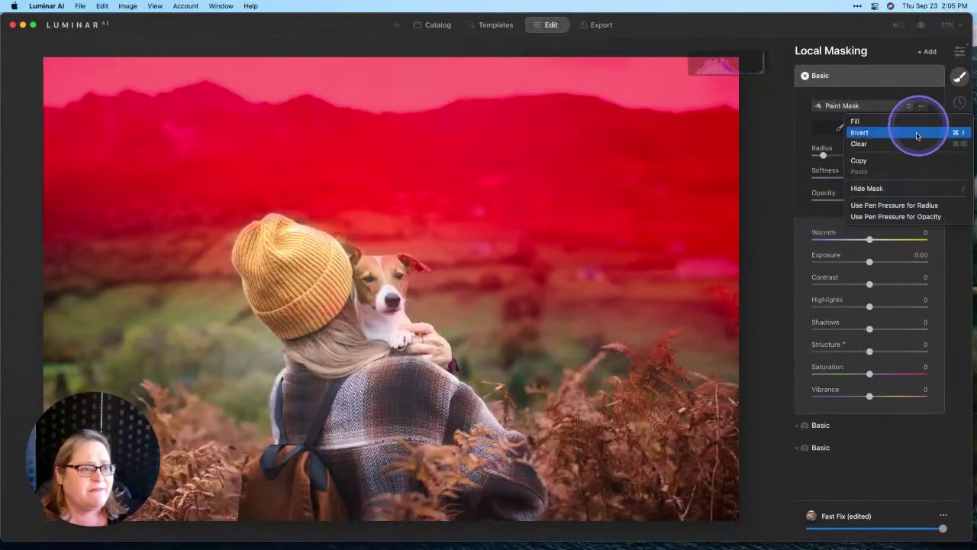
left_click(889, 189)
left_click_drag(869, 262, 863, 263)
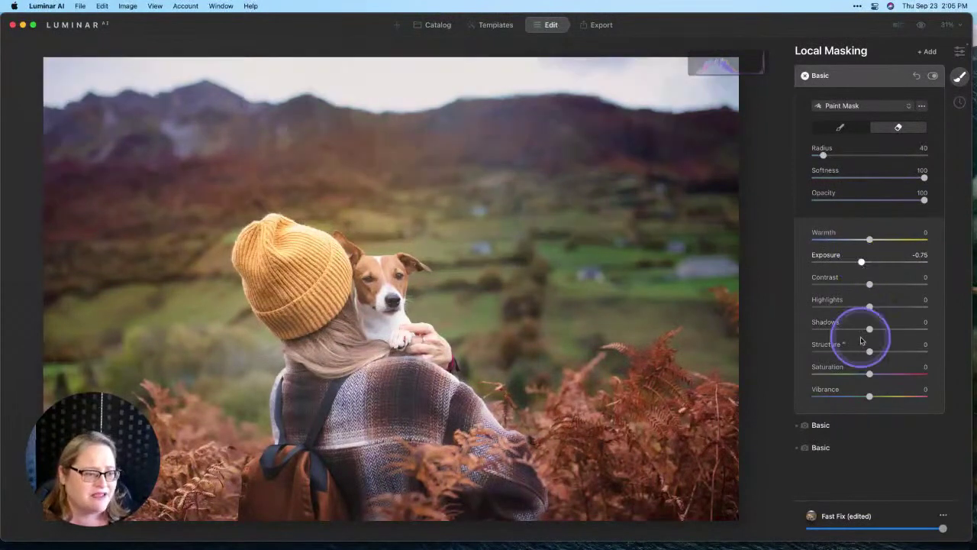
left_click_drag(868, 350, 849, 353)
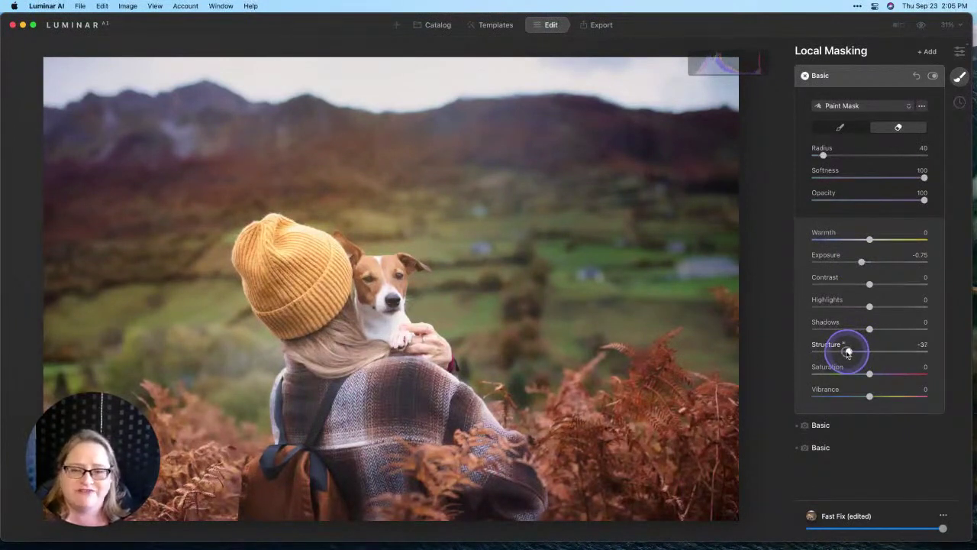
left_click_drag(848, 353, 848, 354)
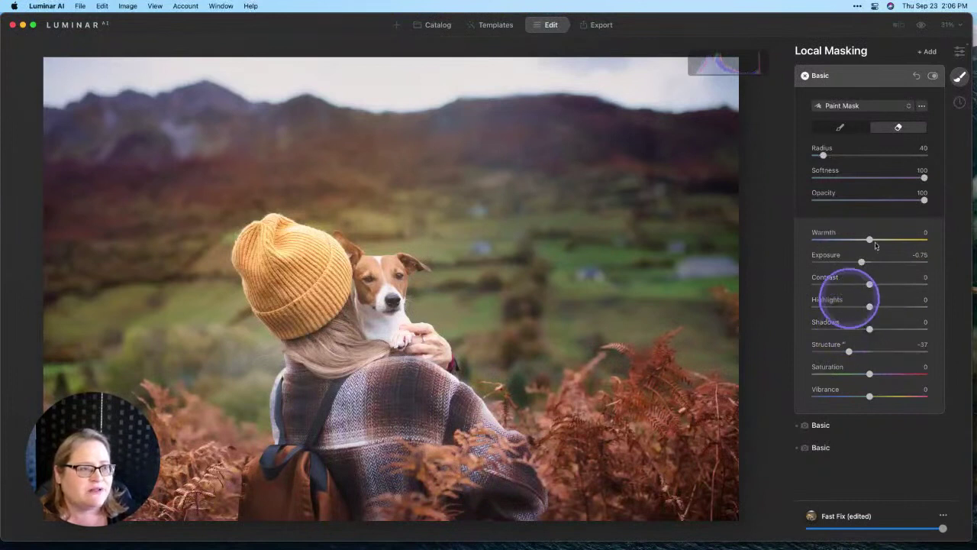
- Erase the third layer's mask over the dog, then toggle that layer off and back on
left_click(861, 77)
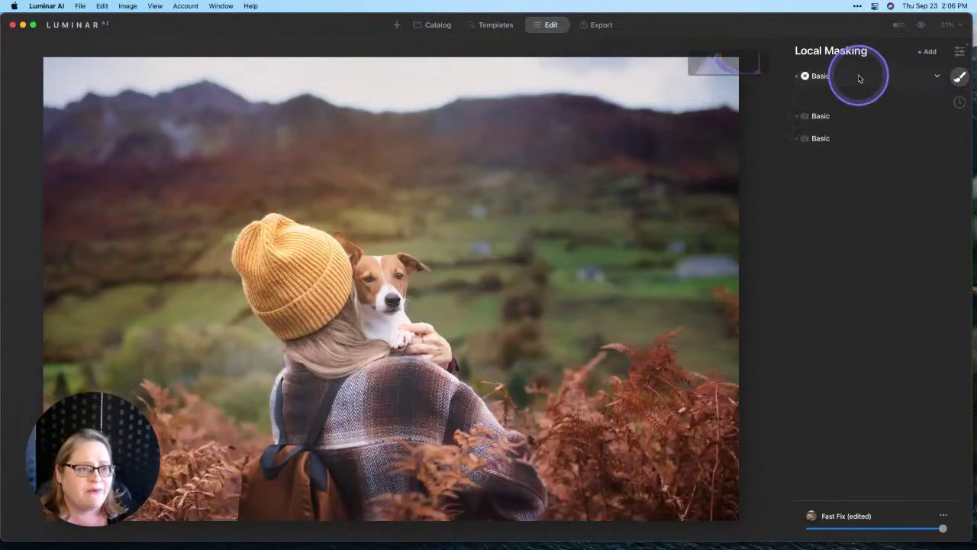
left_click(823, 121)
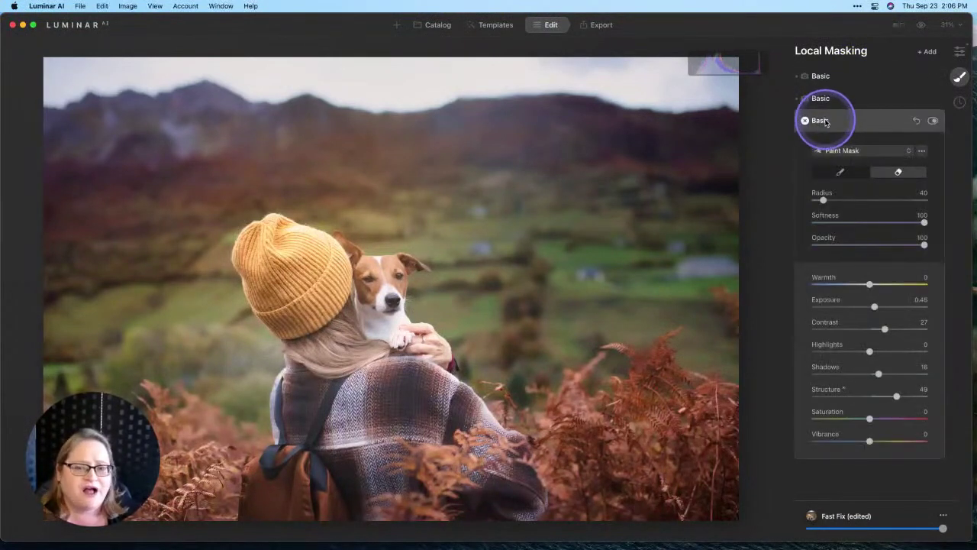
mouse_move(611, 255)
left_mouse_down()
mouse_move(414, 341)
mouse_move(408, 277)
mouse_move(371, 267)
mouse_move(572, 321)
left_mouse_up()
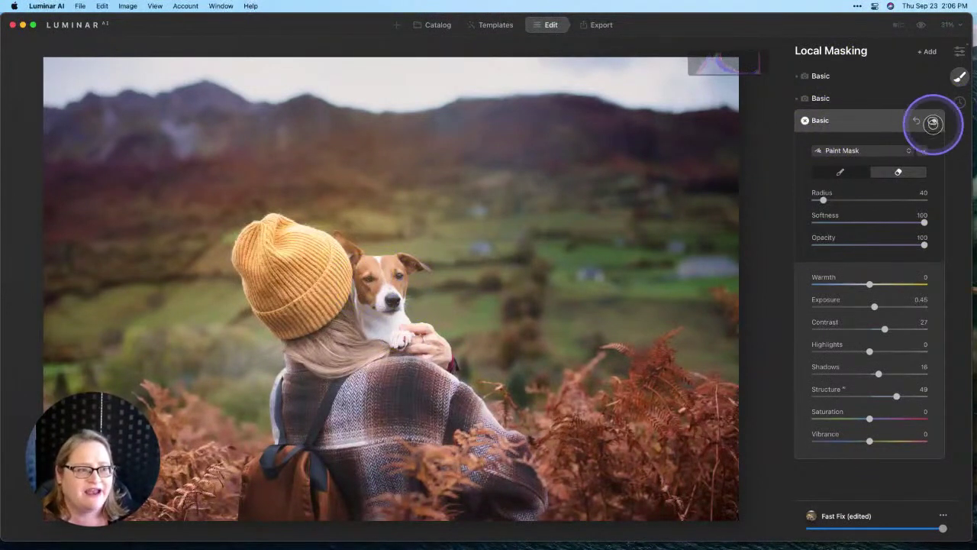
left_click(933, 120)
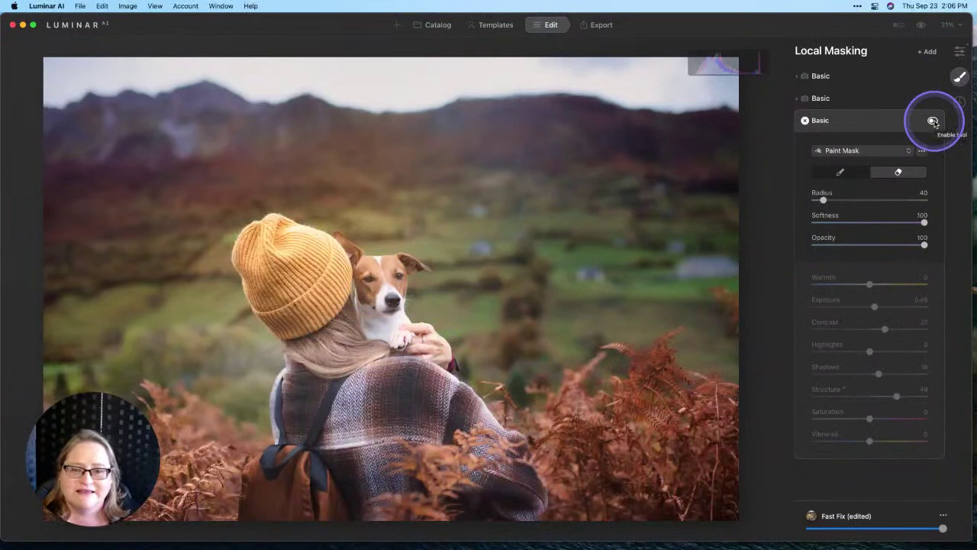
left_click(934, 121)
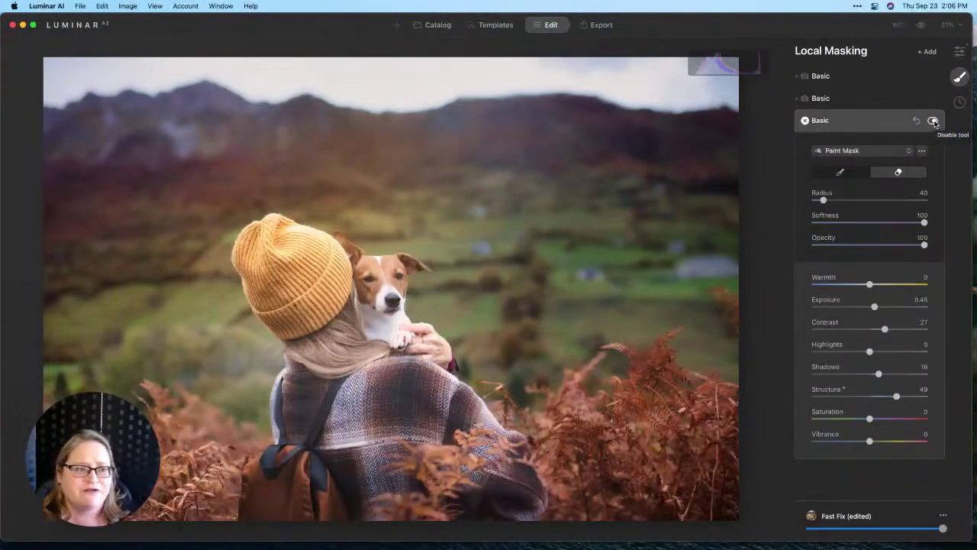
- Toggle the second and top Basic masks off and on, ending with the top mask's settings open
left_click(849, 99)
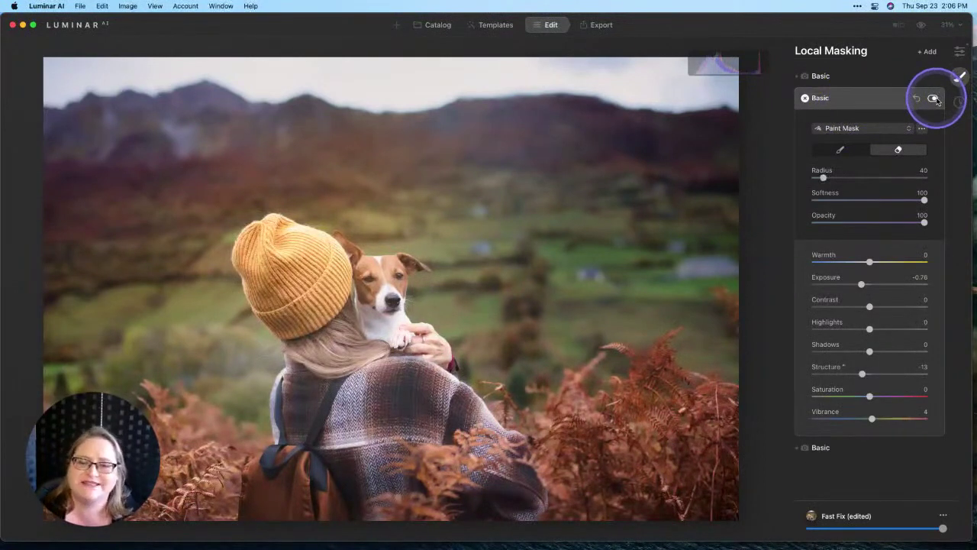
left_click(933, 98)
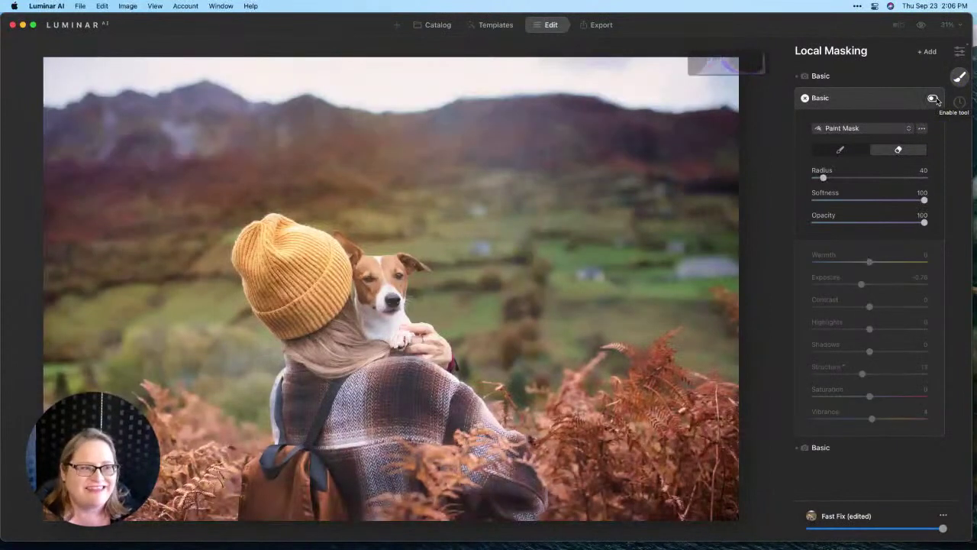
left_click(933, 99)
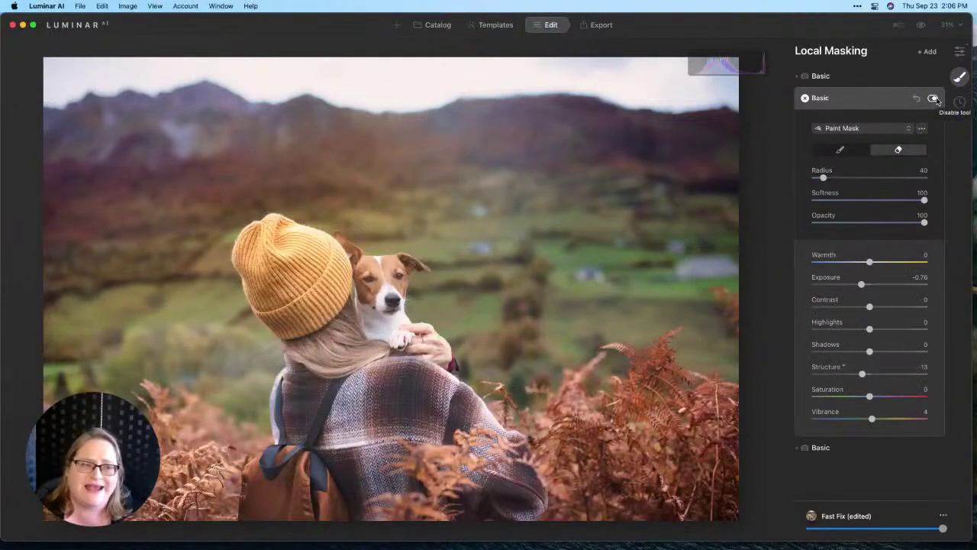
left_click(890, 76)
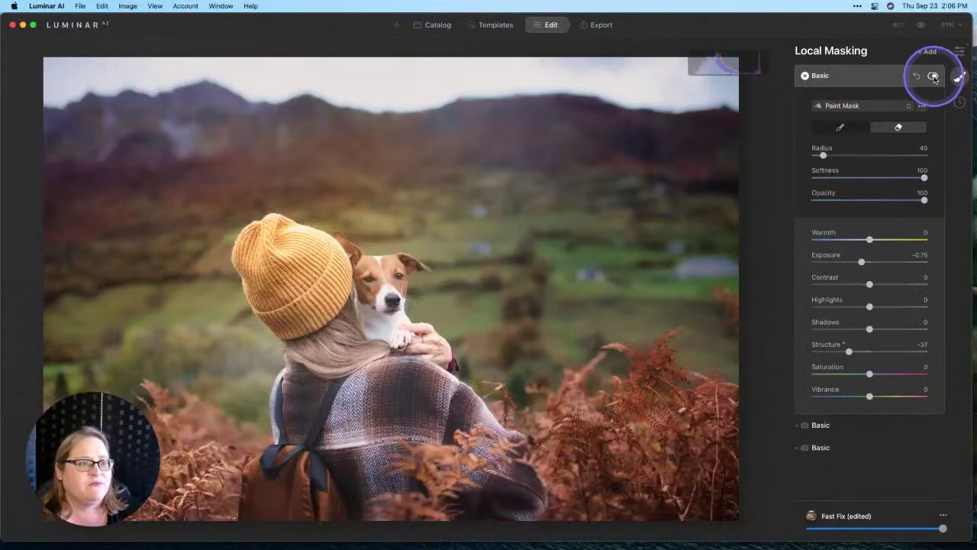
left_click(933, 76)
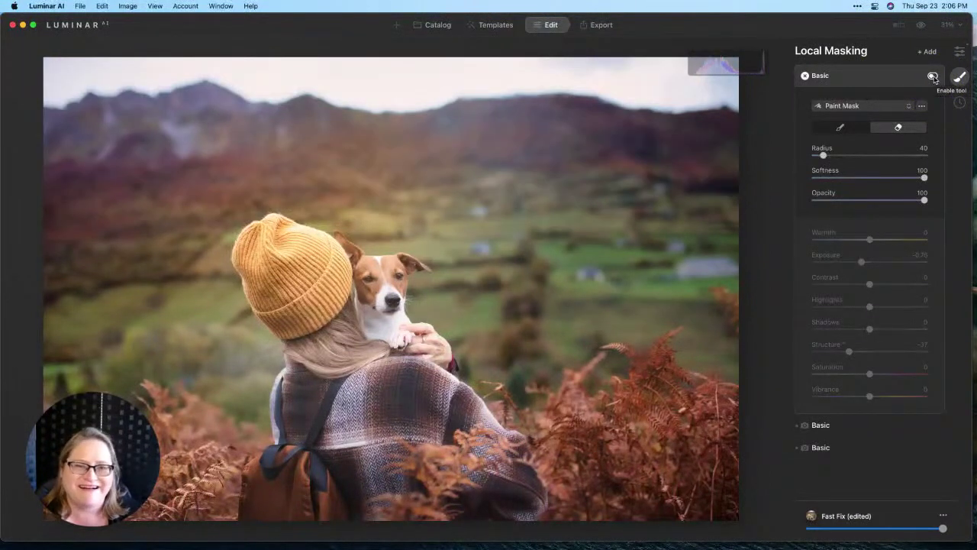
left_click(934, 76)
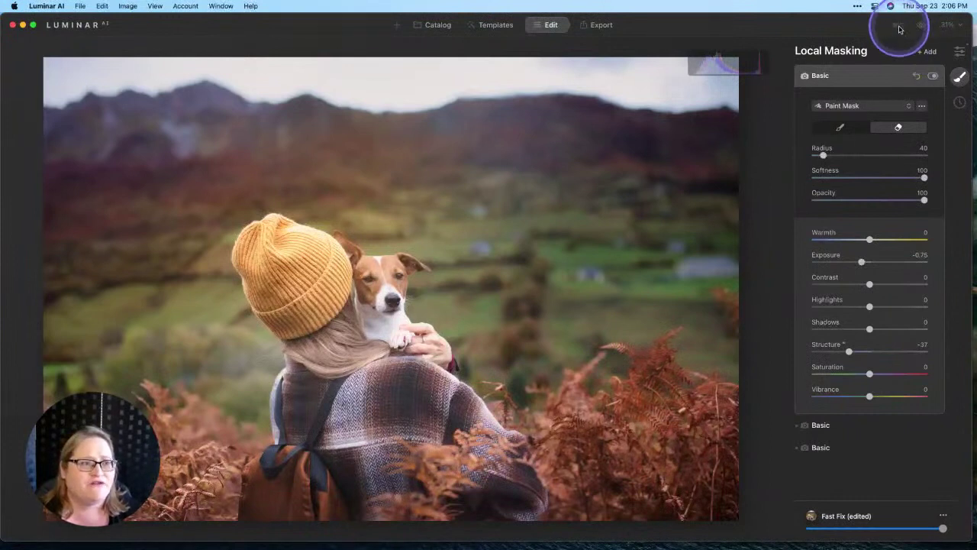
- Collapse the Basic mask and sweep a before/after split across the photo, then turn comparison off
left_click(890, 76)
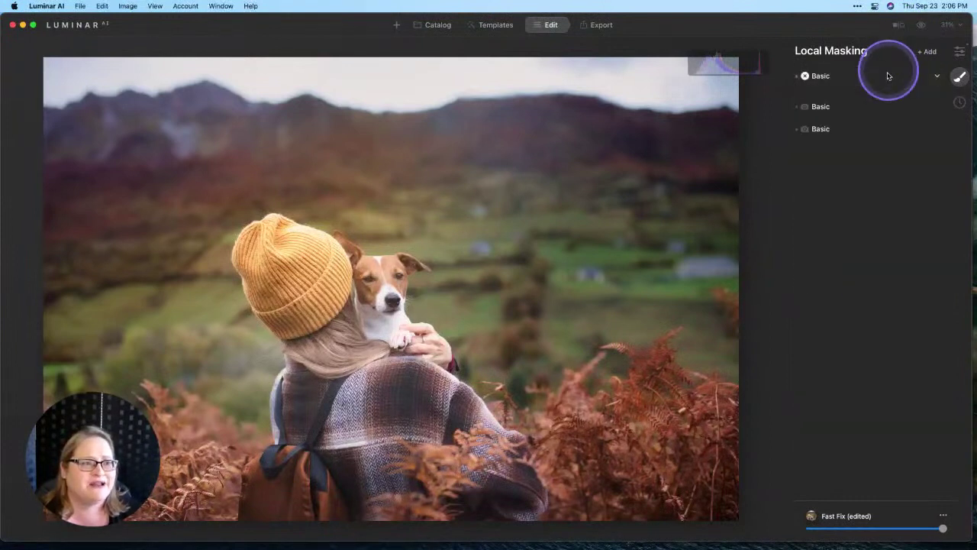
left_click(899, 27)
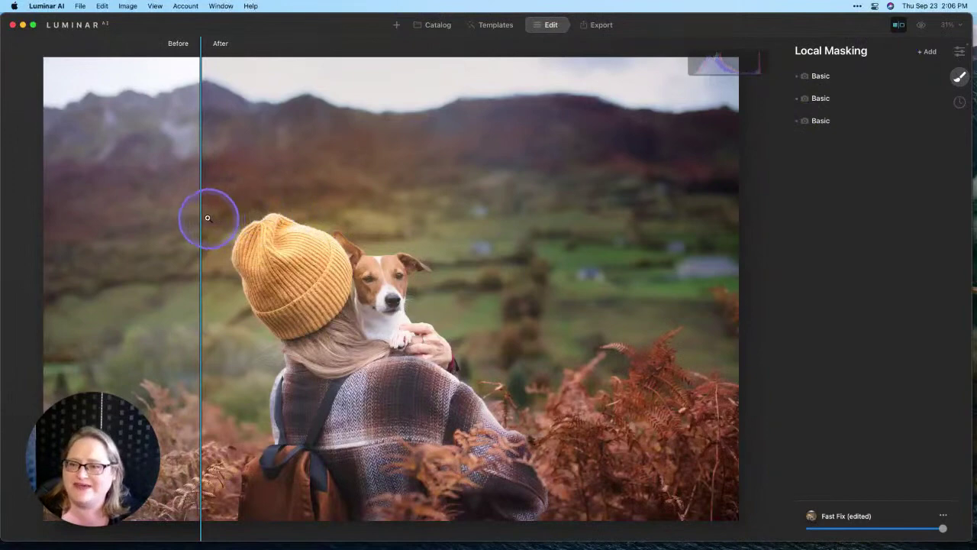
left_click_drag(201, 221, 202, 294)
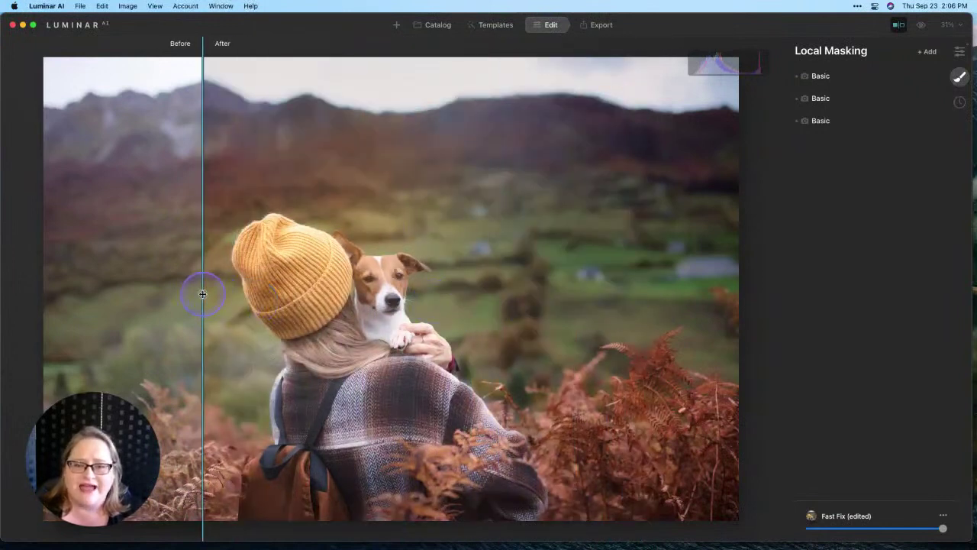
left_click(898, 28)
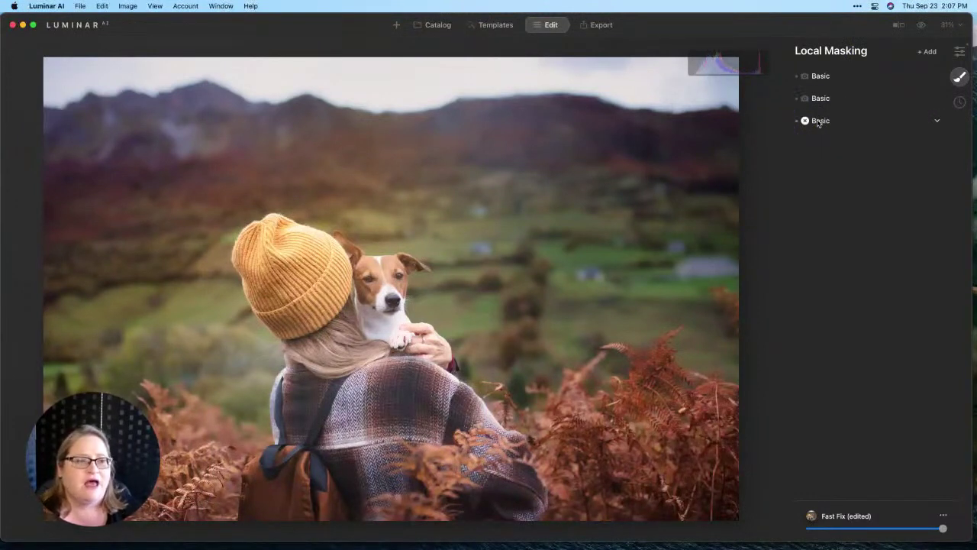
- Move another Basic mask to the top, copy its paint mask, and show the full Tools list
left_click(824, 97)
left_click_drag(825, 99, 824, 76)
left_click(824, 79)
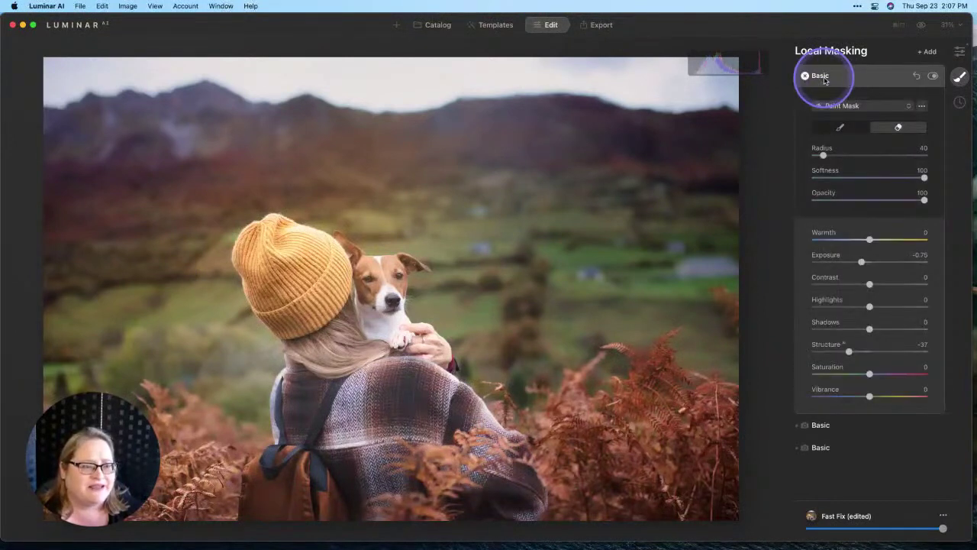
left_click(922, 107)
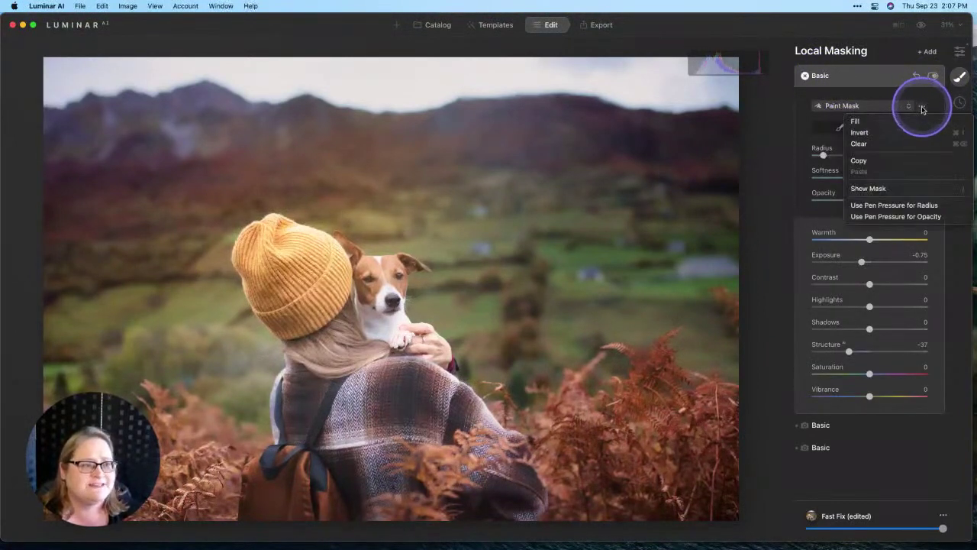
left_click(860, 159)
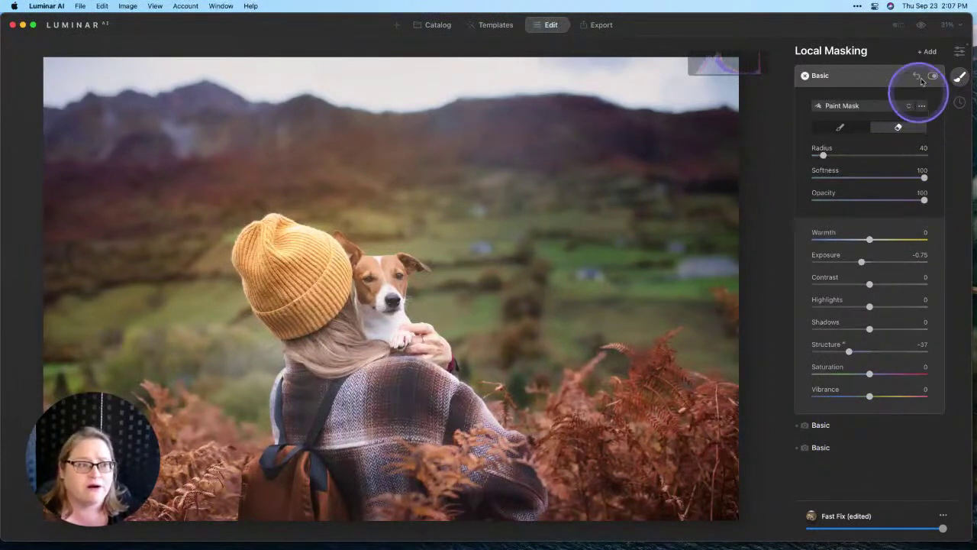
left_click(960, 51)
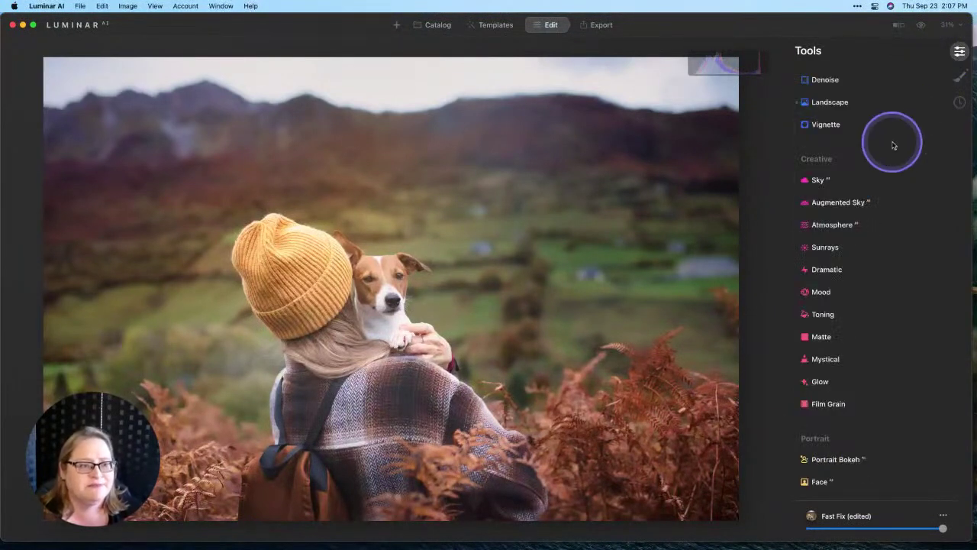
- Add a Glow at Amount 52 and paste the copied background mask onto it
left_click(823, 385)
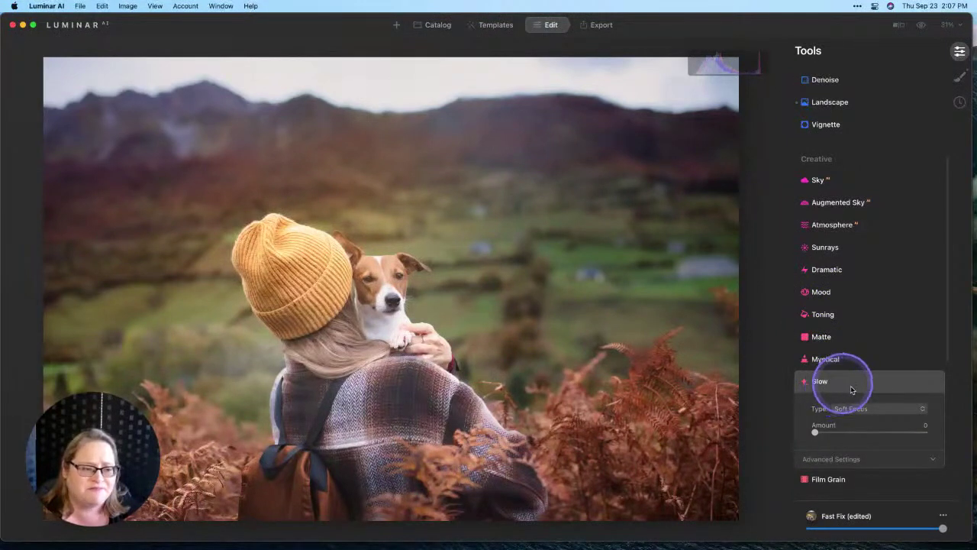
left_click_drag(818, 435, 880, 434)
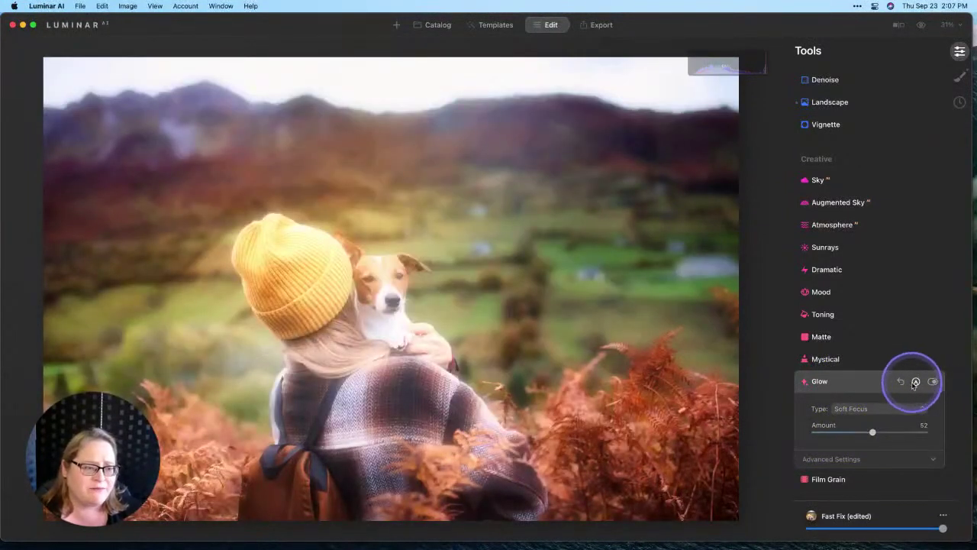
left_click(916, 383)
left_click(916, 383)
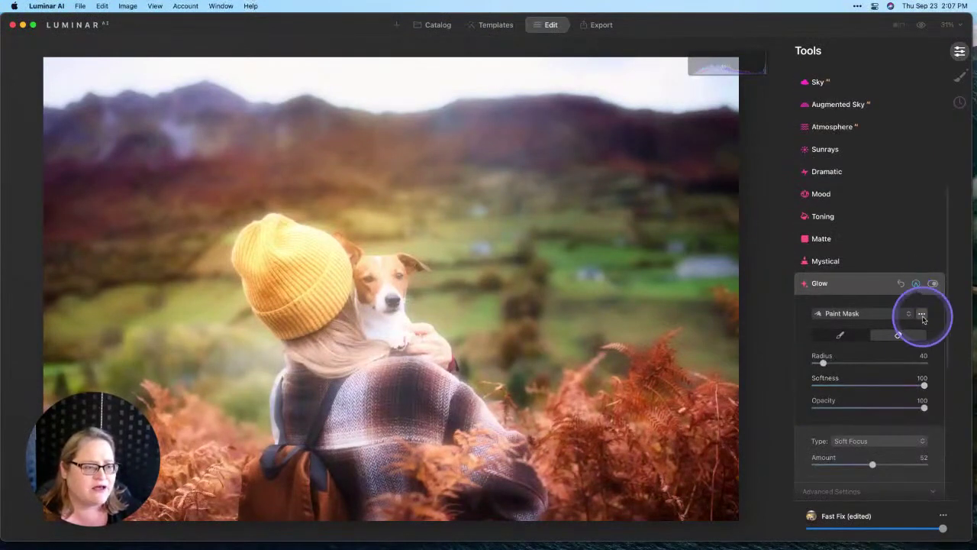
left_click(922, 313)
left_click(879, 379)
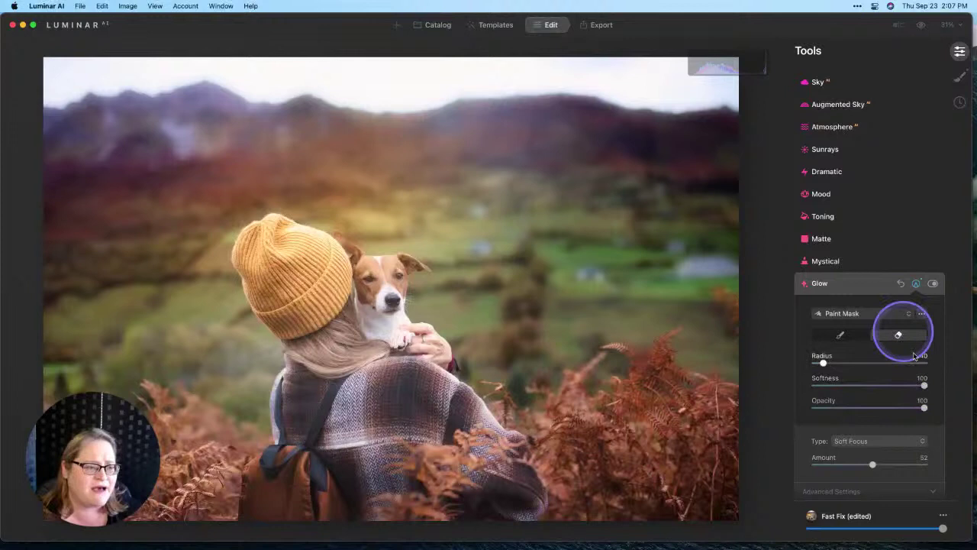
- Lower the Glow's advanced Brightness to -47
scroll(903, 430, "down", 2)
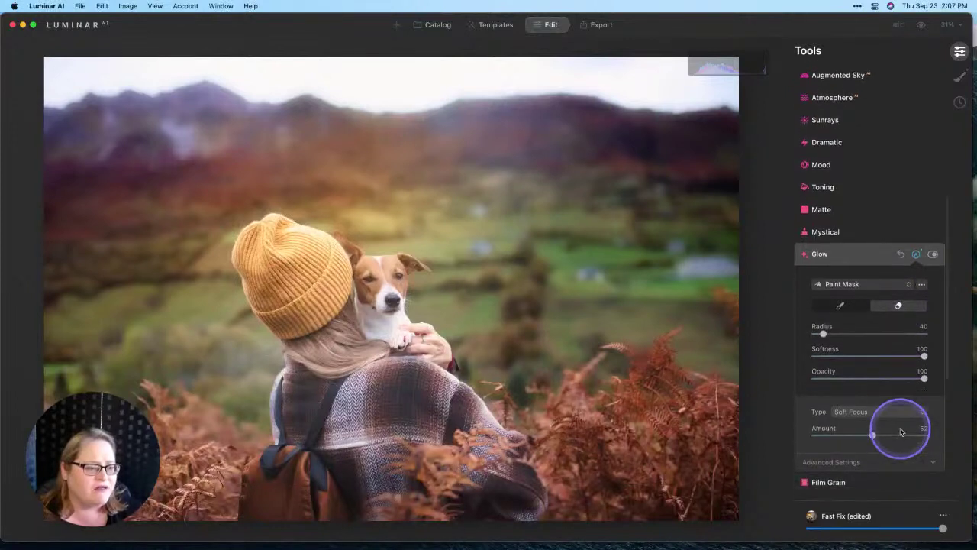
left_click(847, 460)
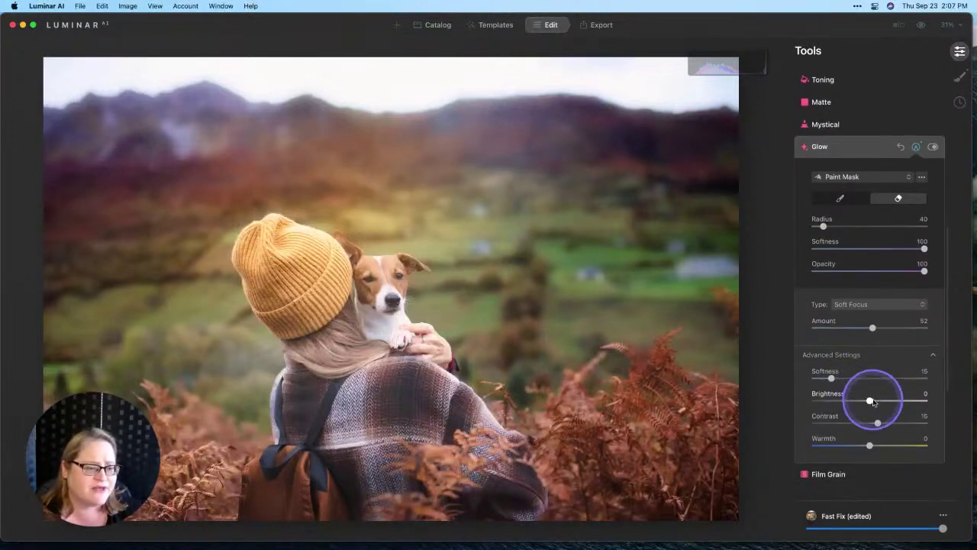
left_click_drag(870, 402, 845, 402)
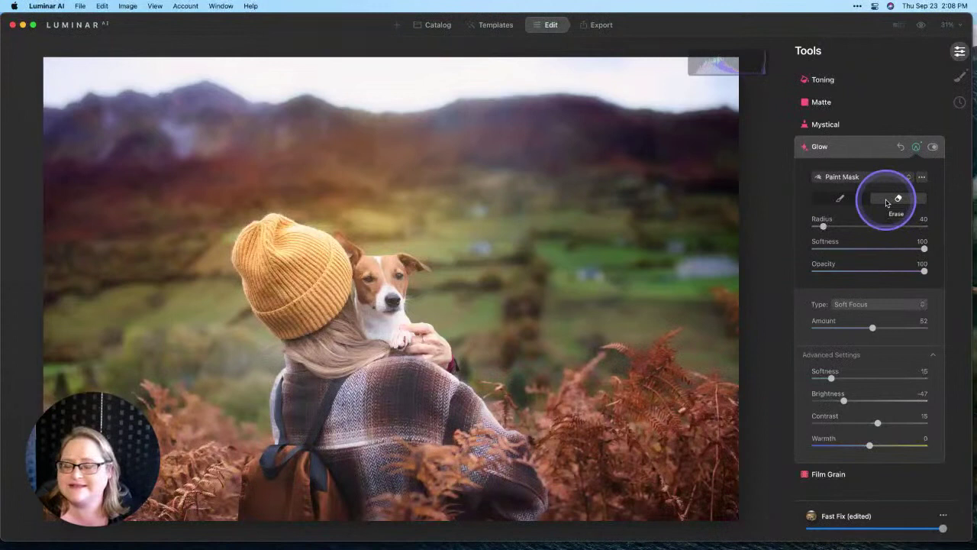
- Fold away Glow and briefly preview the unedited original before returning to the edit
left_click(866, 148)
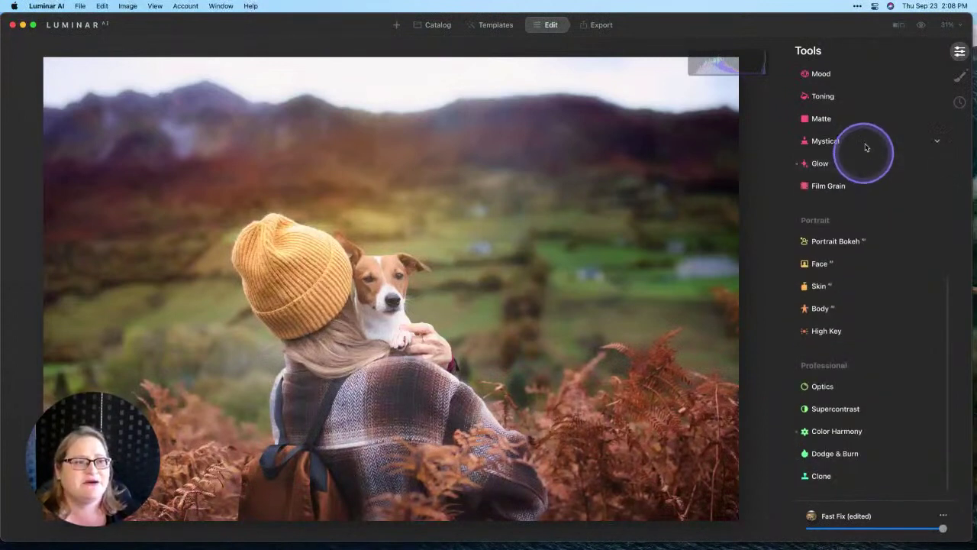
left_click(919, 28)
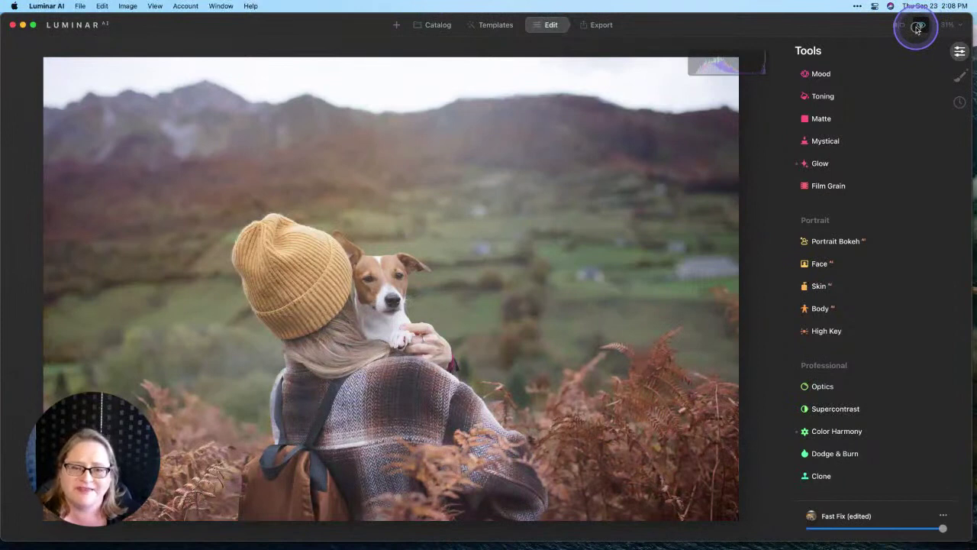
left_click(918, 28)
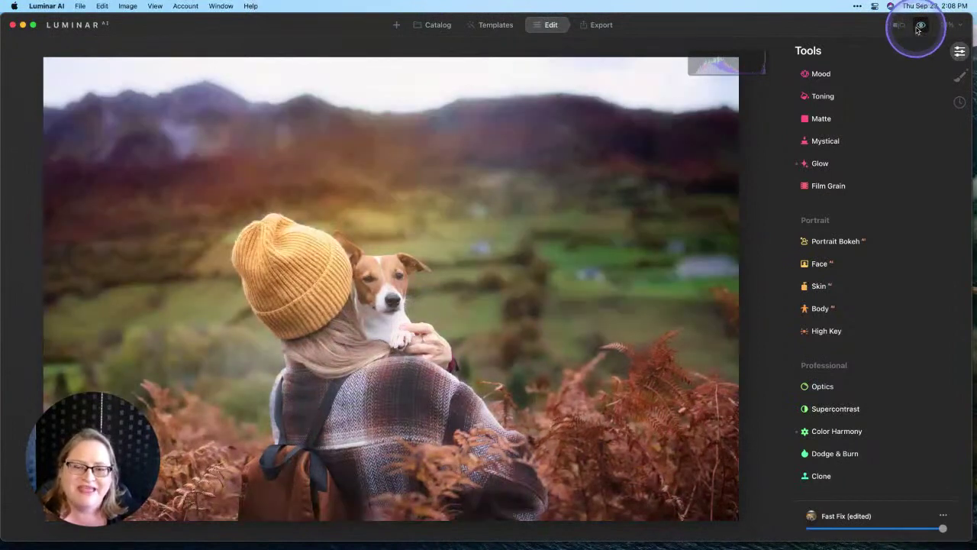